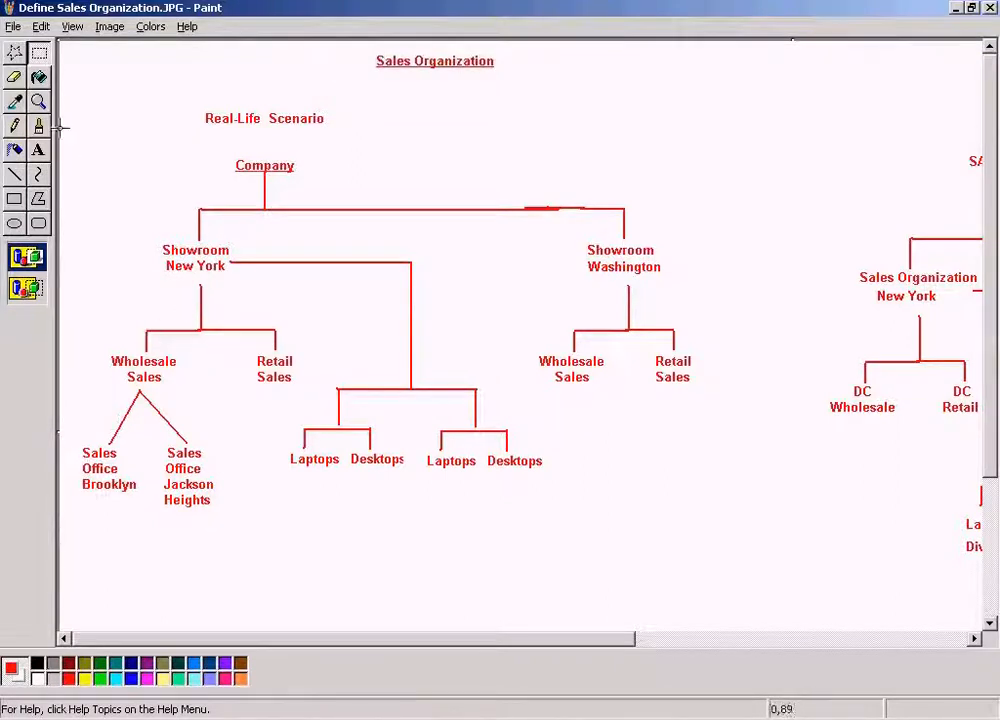
Examine the New York showroom branch of the real-life scenario diagram, marking out its sales channels and the Brooklyn and Jackson Heights sales offices
left_click(38, 53)
left_click_drag(106, 351, 313, 392)
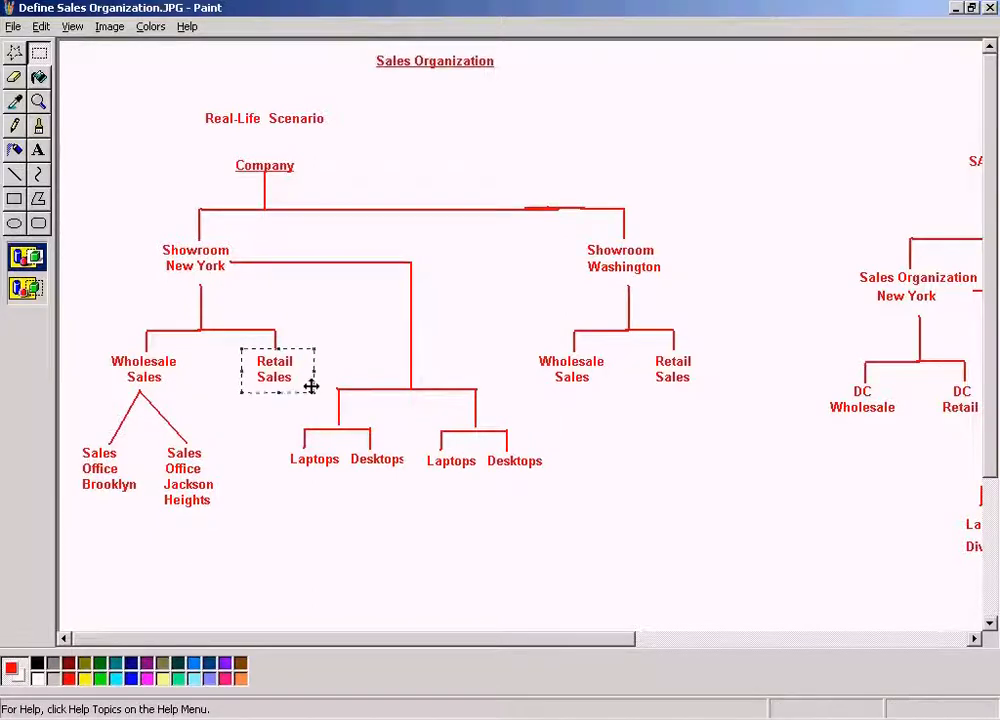
left_click(178, 379)
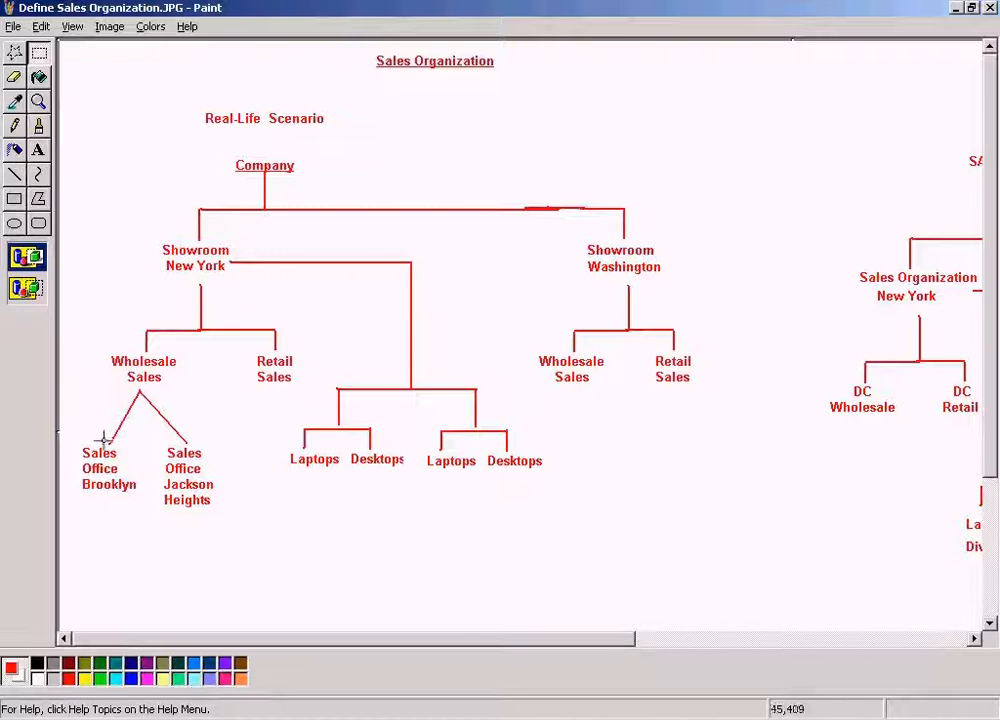
mouse_move(226, 521)
left_mouse_down()
mouse_move(67, 458)
mouse_move(60, 436)
left_mouse_up()
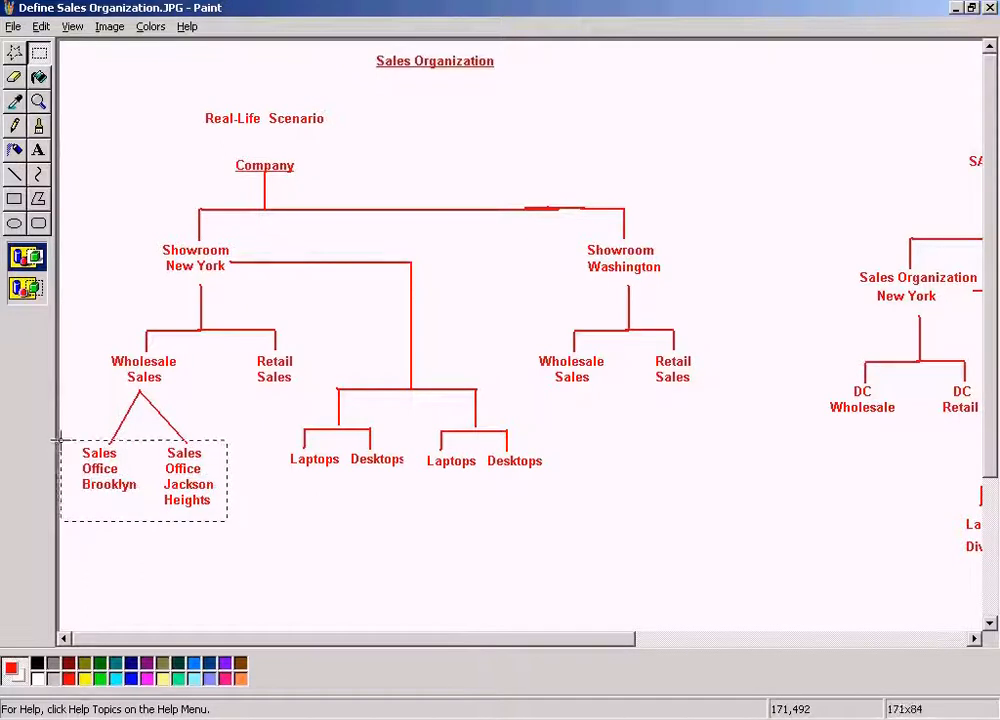
left_click(236, 505)
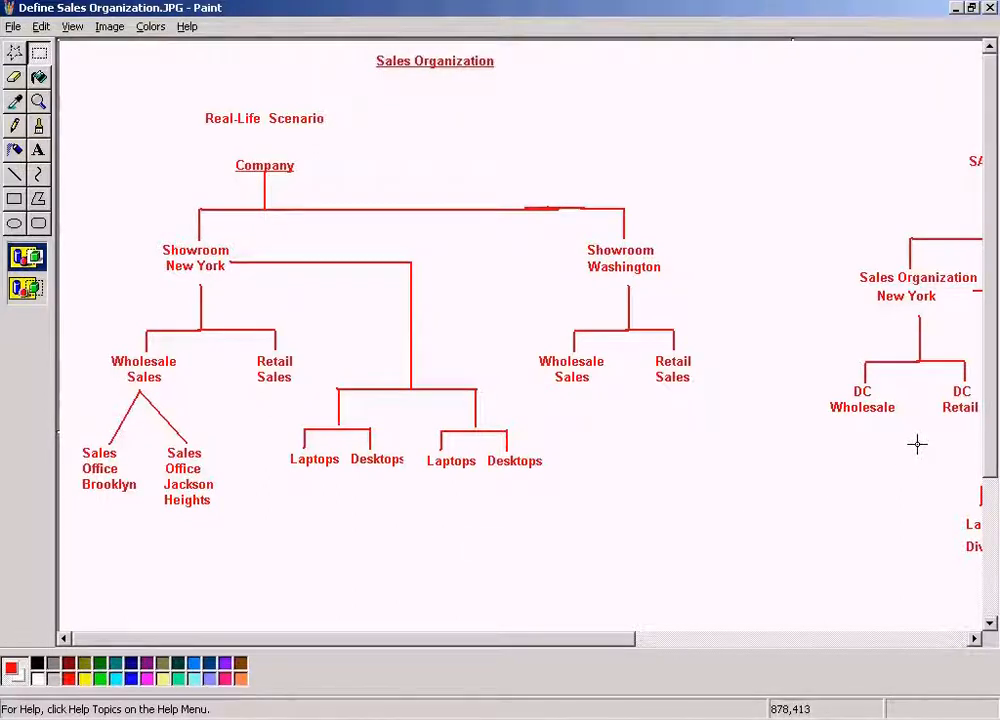
left_click_drag(246, 520, 66, 447)
left_click(238, 535)
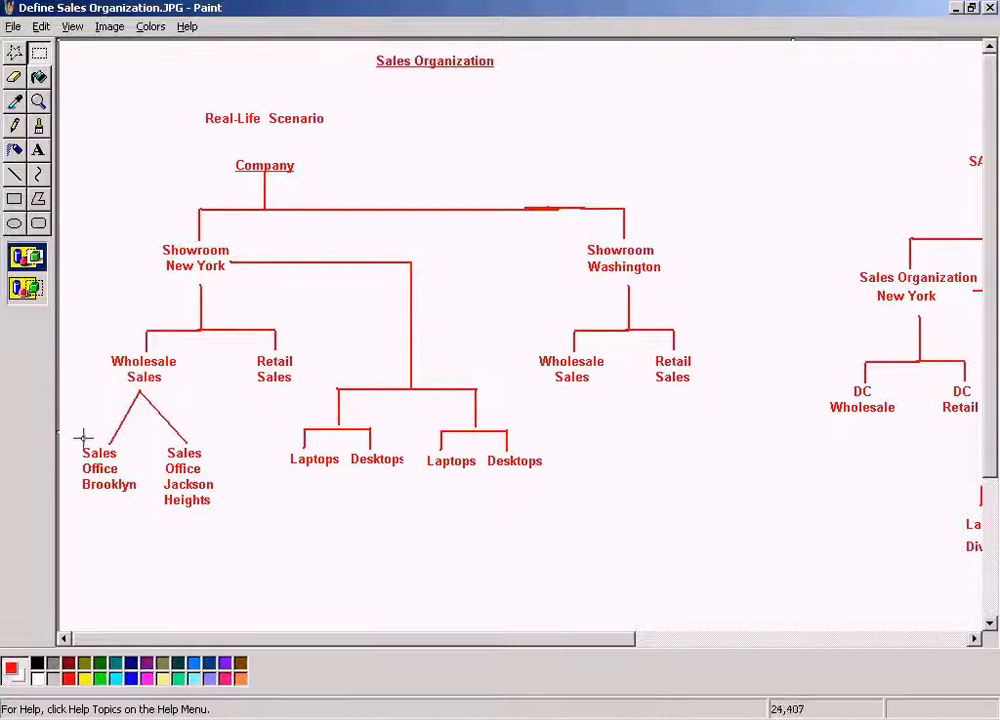
Examine the SAP scenario diagram, marking out the New York distribution channels and the Laptops and Desktops divisions, and compare it with the real-life scenario
left_click(974, 638)
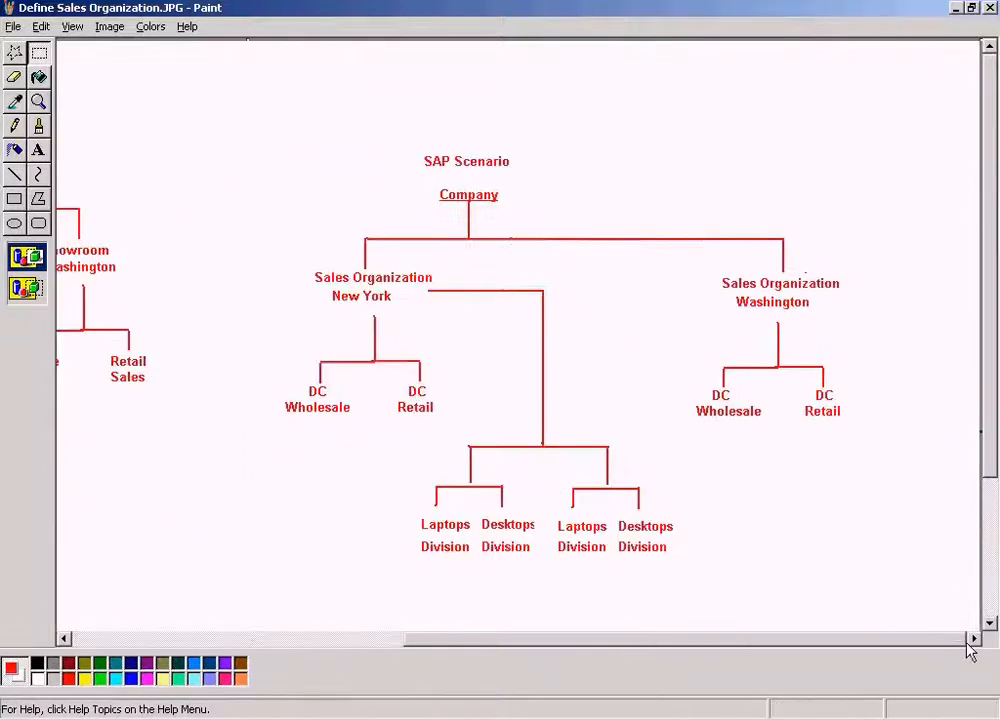
left_click_drag(398, 462, 736, 579)
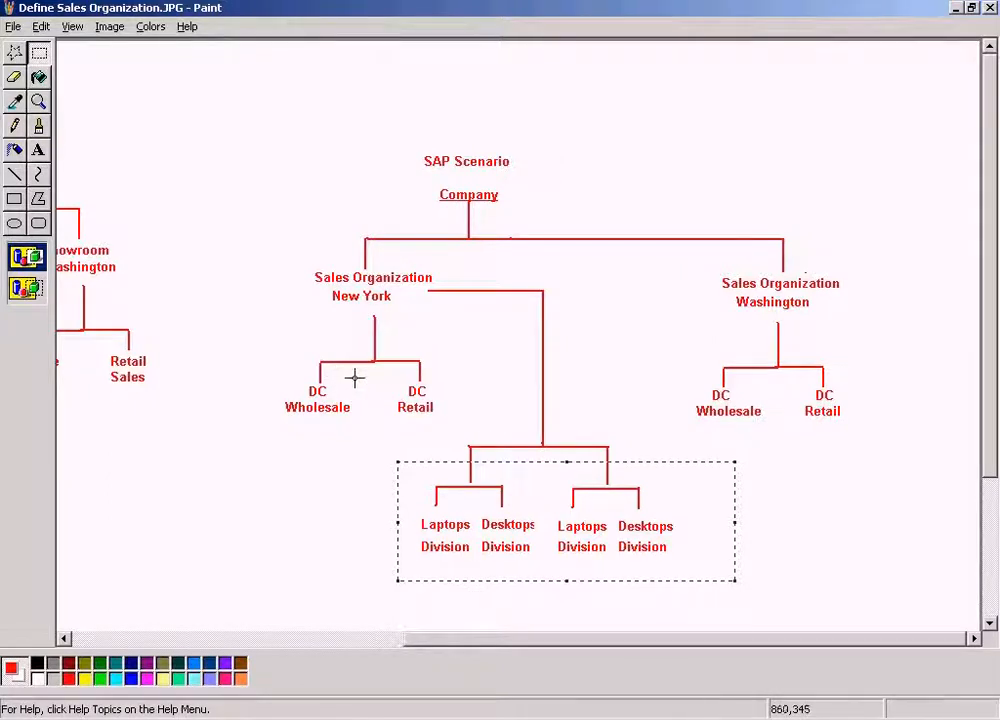
left_click_drag(287, 345, 438, 427)
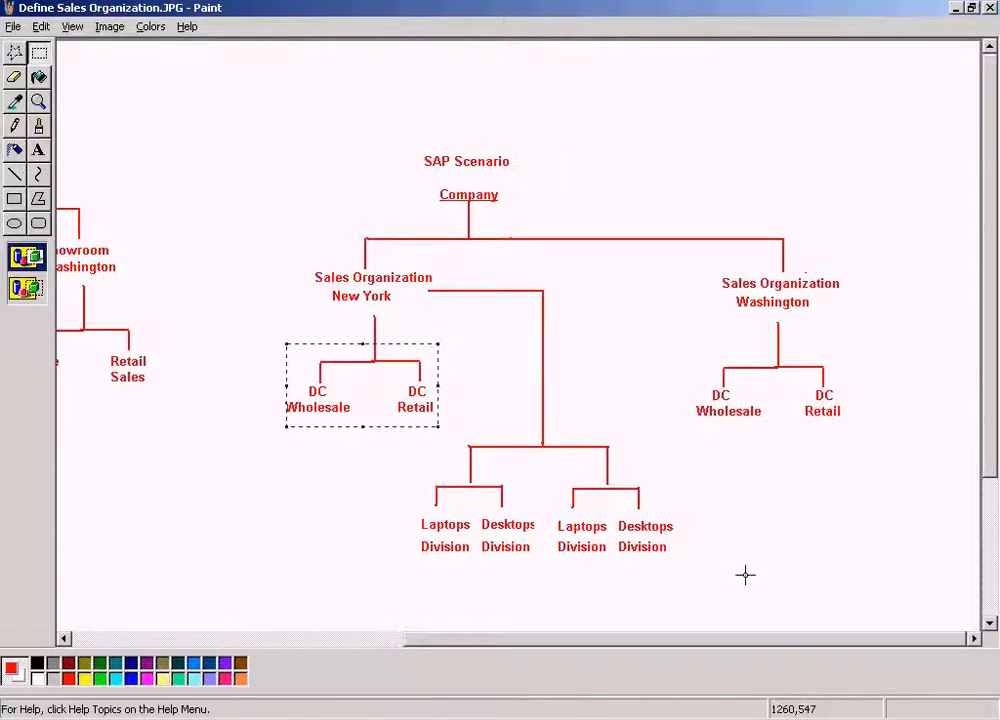
left_click(281, 640)
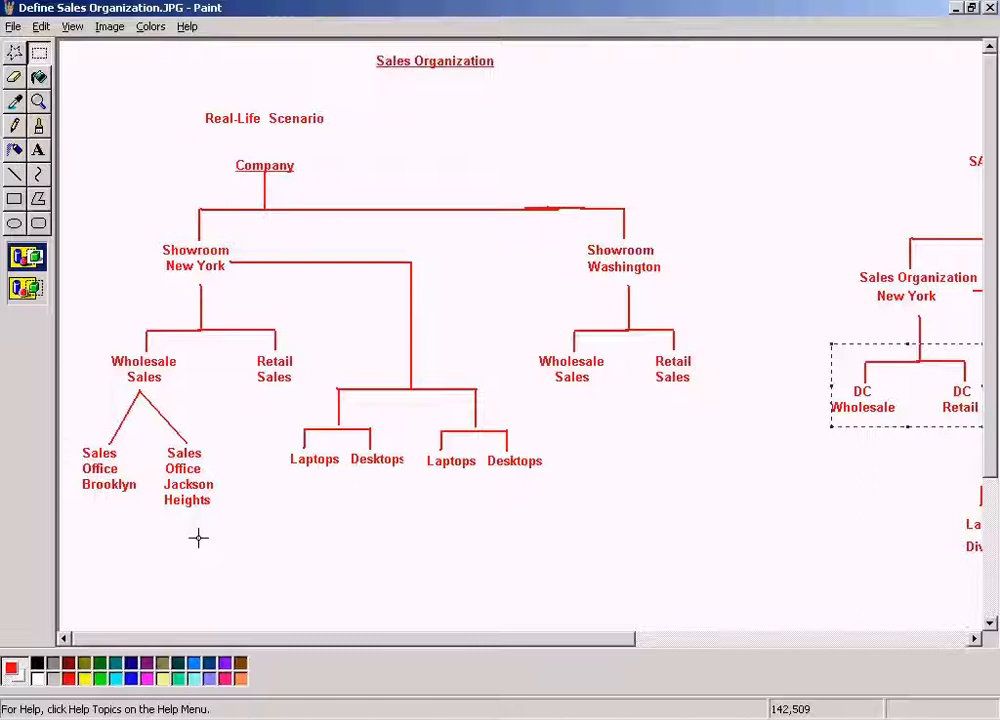
left_click(340, 542)
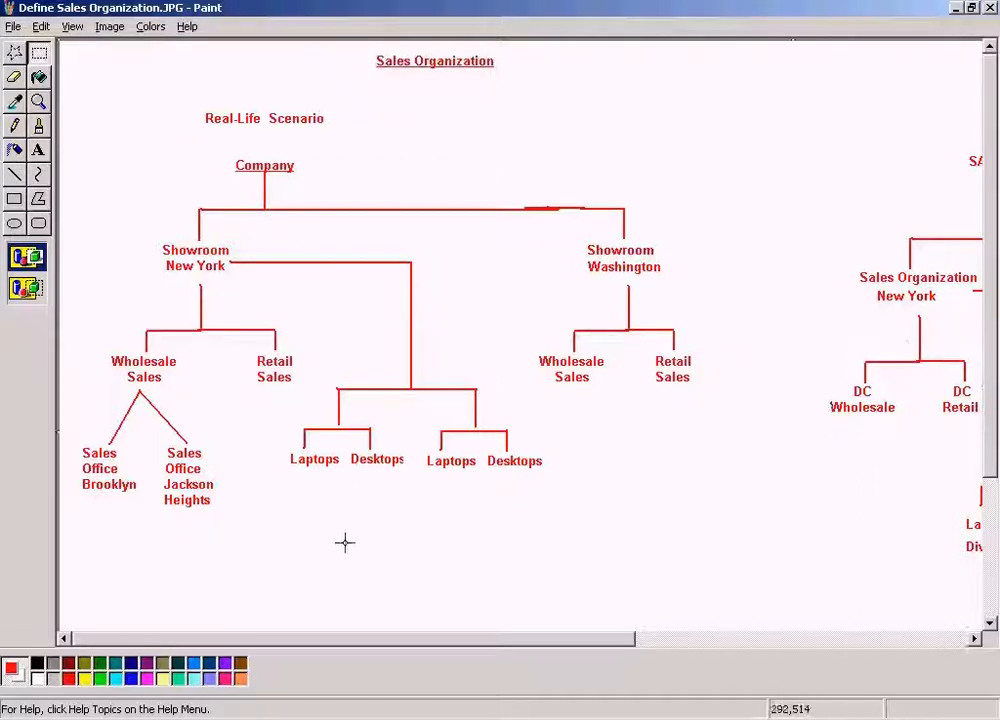
left_click(974, 640)
Switch to SAP and open the Maintain sales office activity under Definition, Sales and Distribution in the implementation guide
left_click(345, 718)
left_click(333, 690)
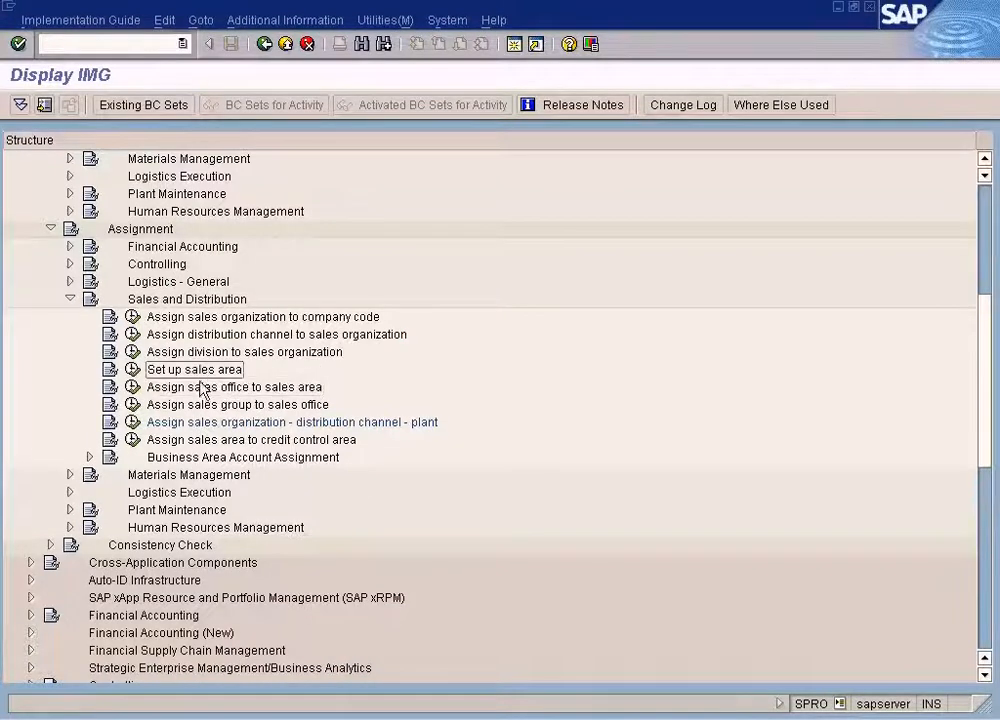
left_click(985, 159)
scroll(985, 163, "up", 3)
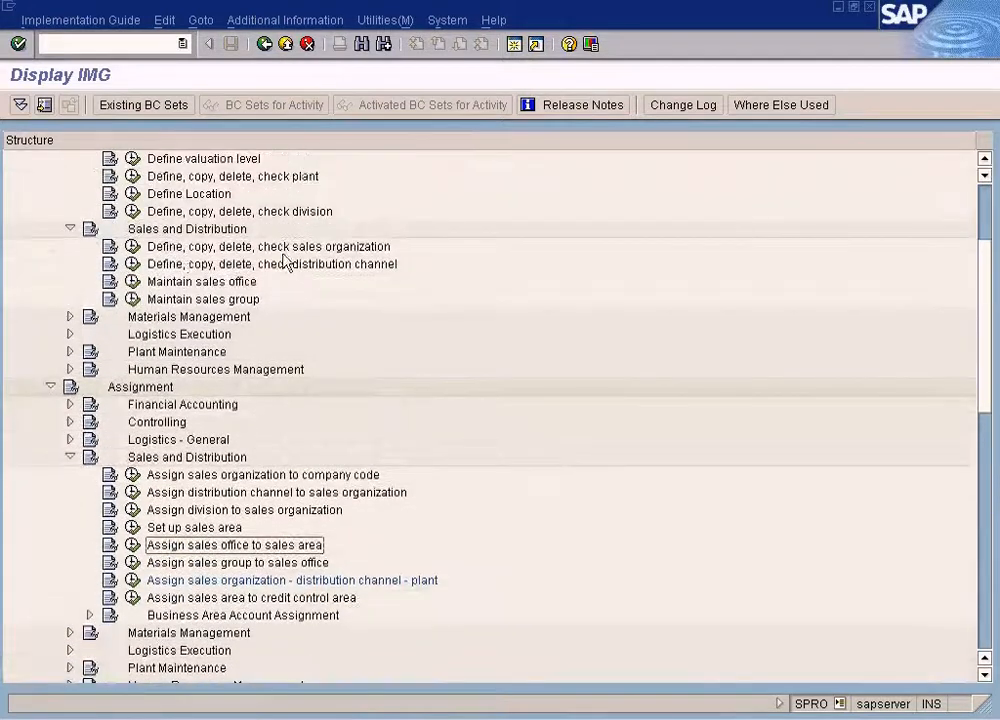
left_click(172, 281)
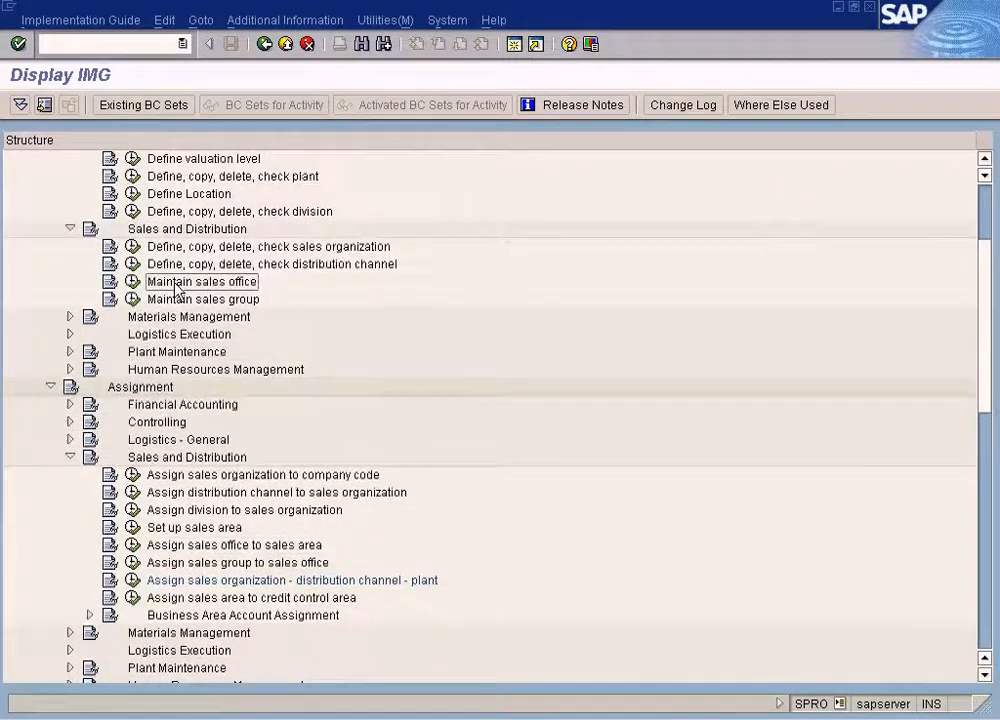
left_click(984, 159)
left_click(984, 159)
left_click(984, 159)
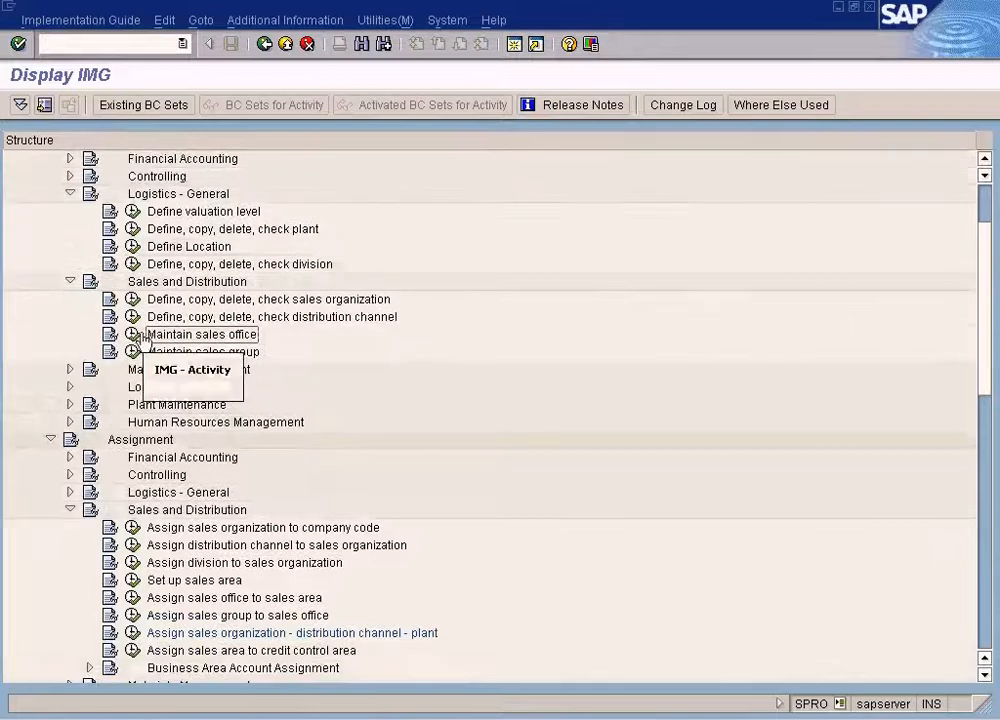
left_click(133, 336)
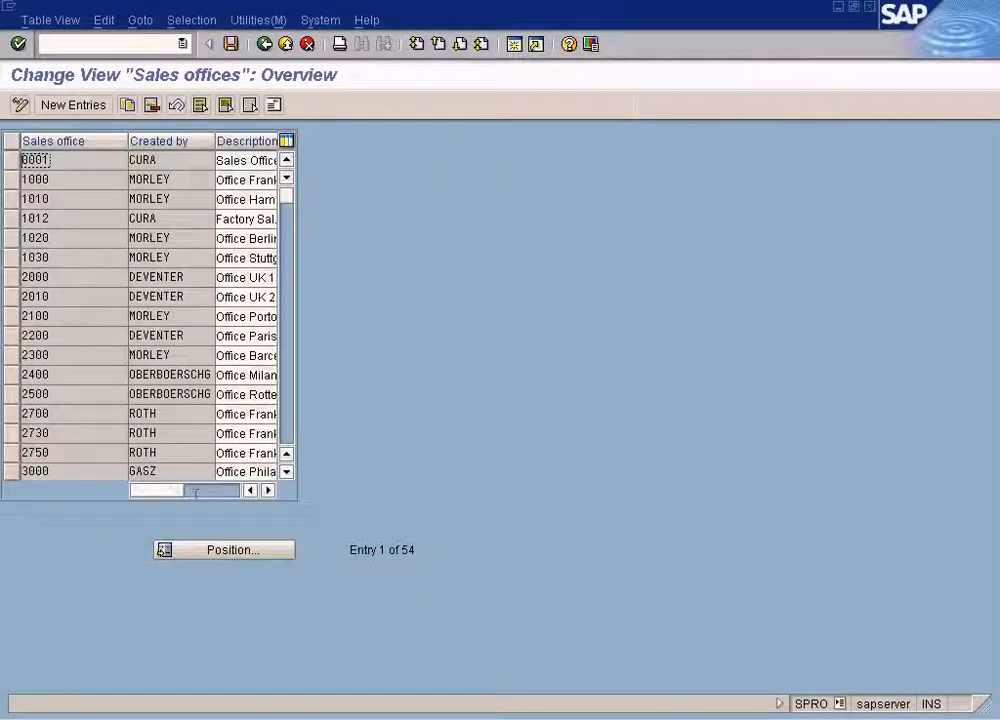
Create a new sales office entry with code BR and description Brooklyn, as named in the Paint diagram
left_click(84, 106)
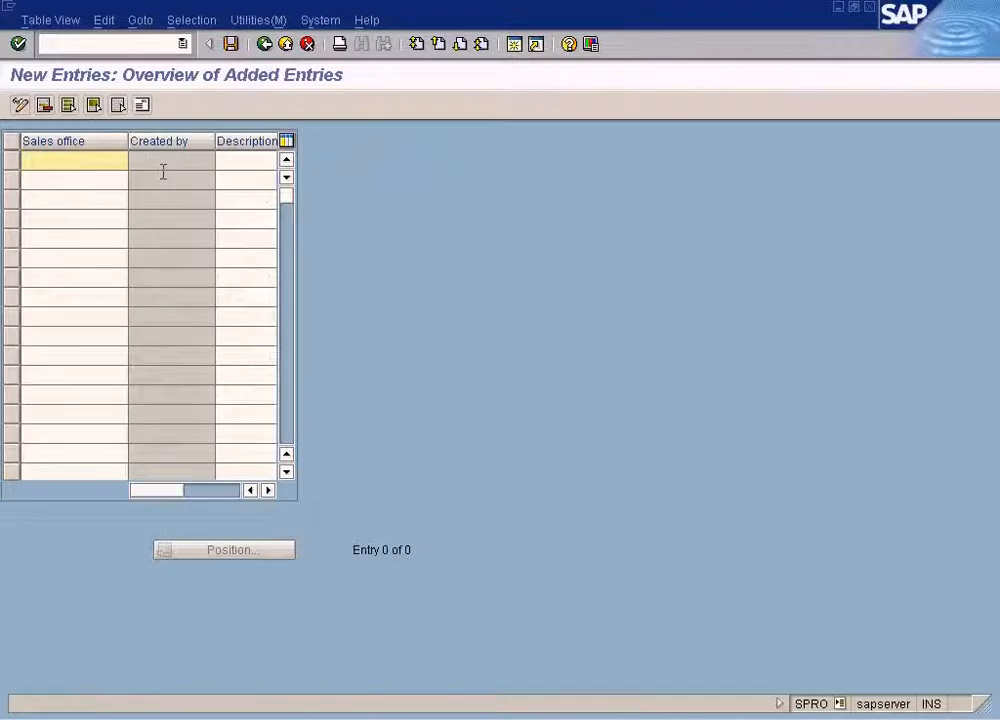
key("alt+Tab")
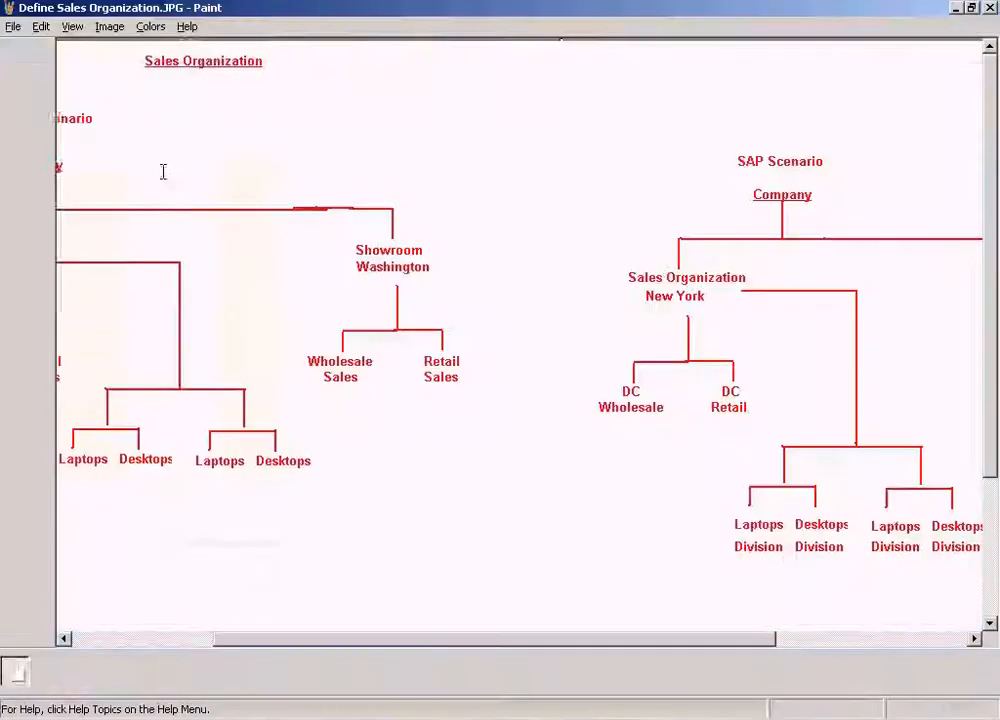
left_click(112, 638)
key("alt+Tab")
type("Broo")
key("BackSpace")
key("BackSpace")
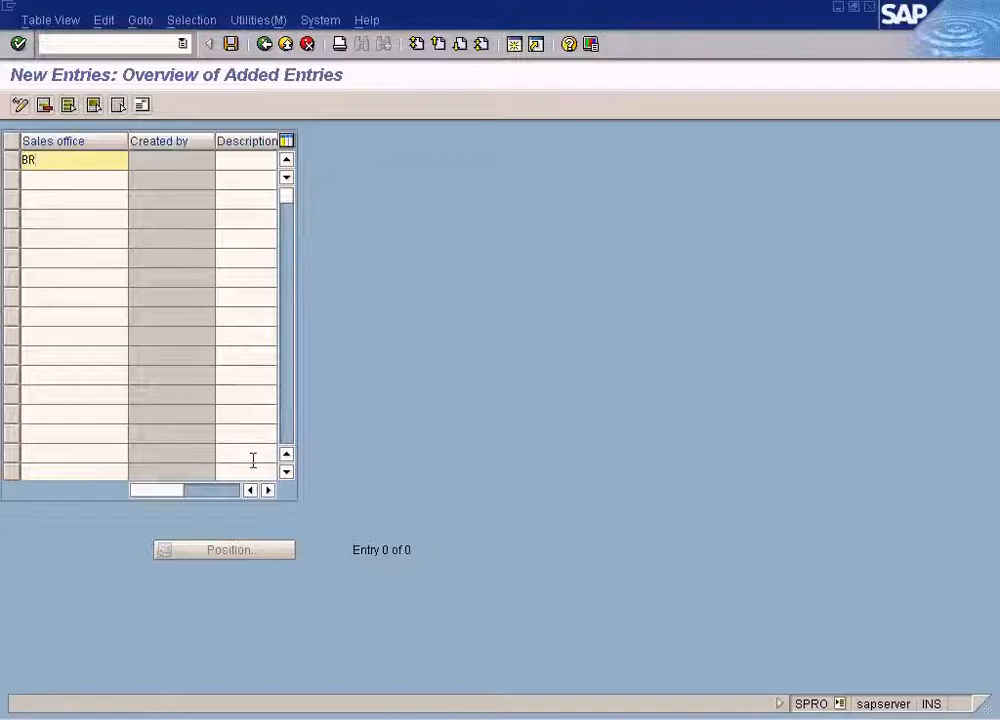
key("alt+Tab")
key("alt+Tab")
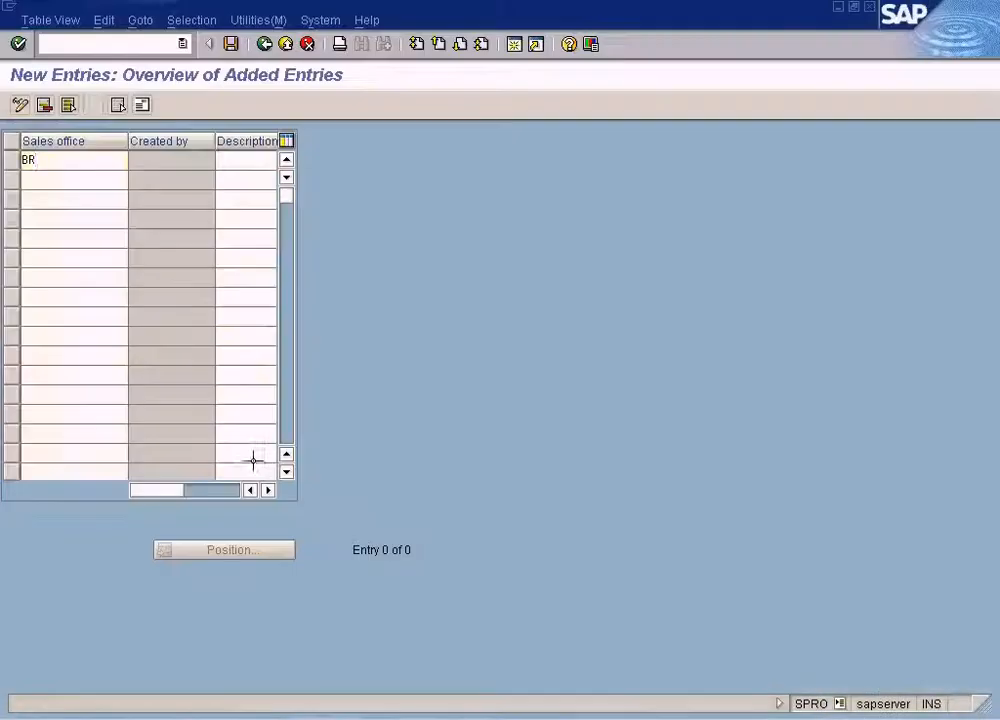
key("Tab")
type("Brookly")
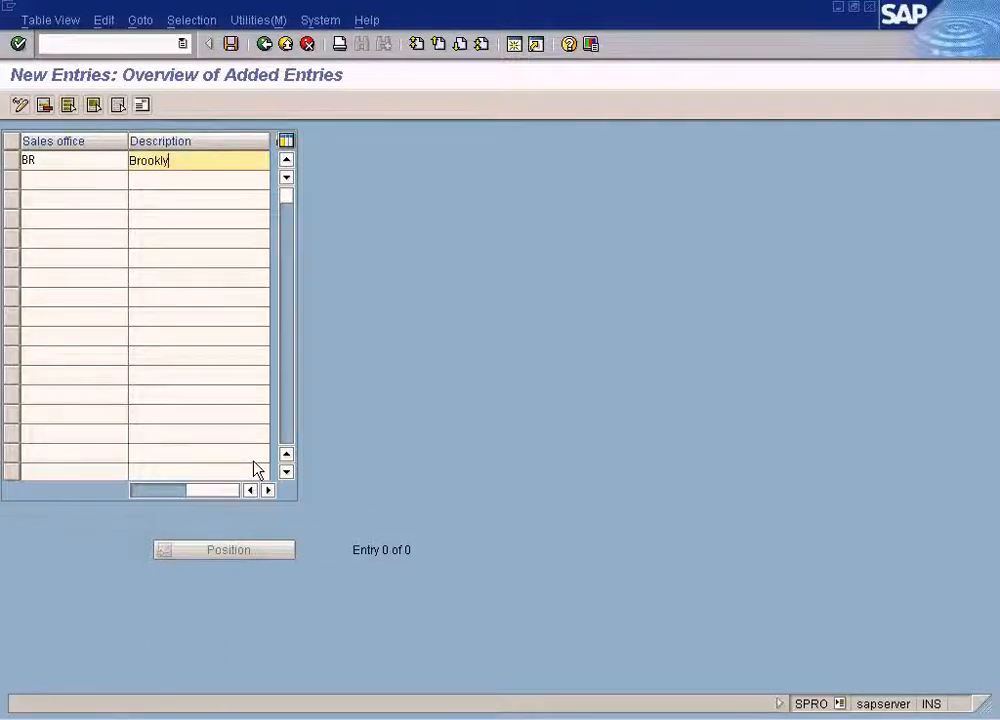
type("n")
Add a second sales office entry with code JH and description Jackson Heights
key("Tab")
type("J")
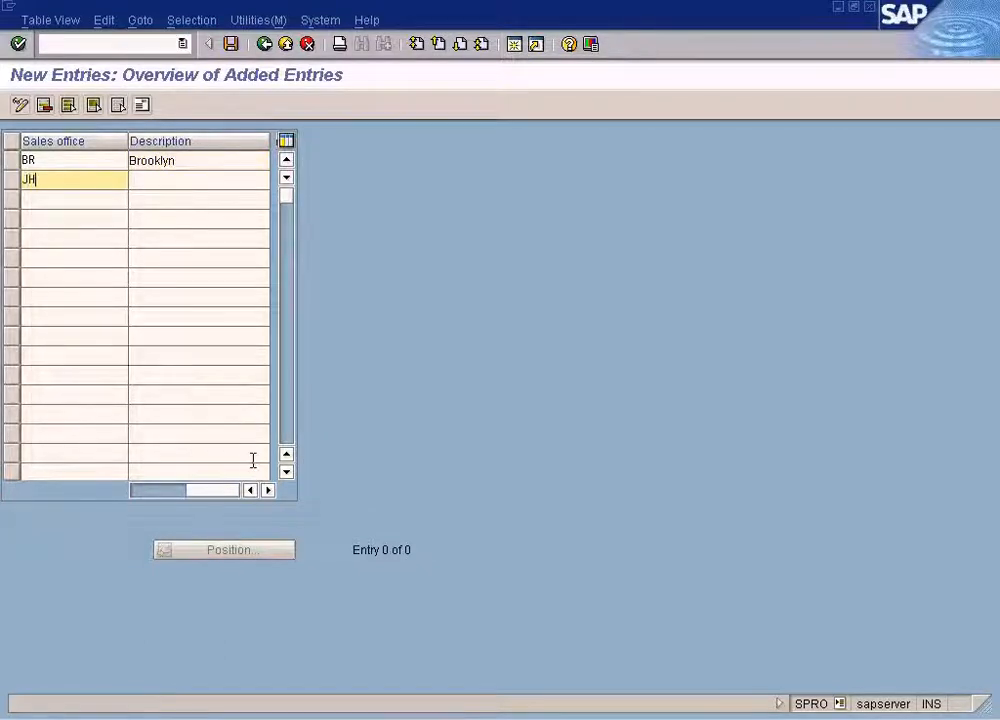
key("Tab")
type("Jackso")
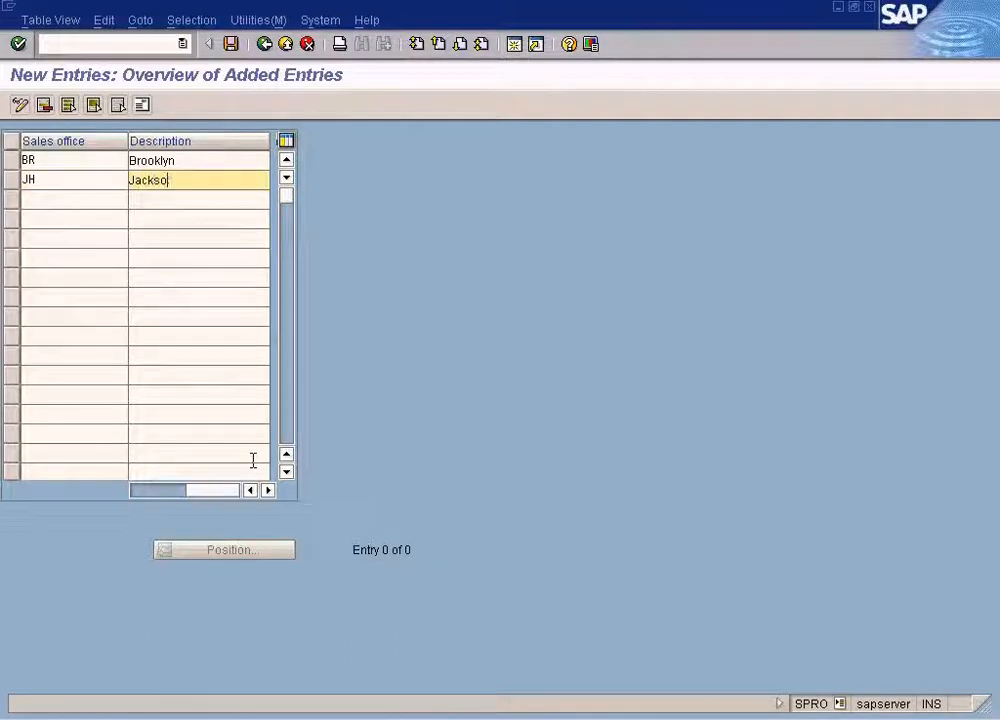
type("n Heights")
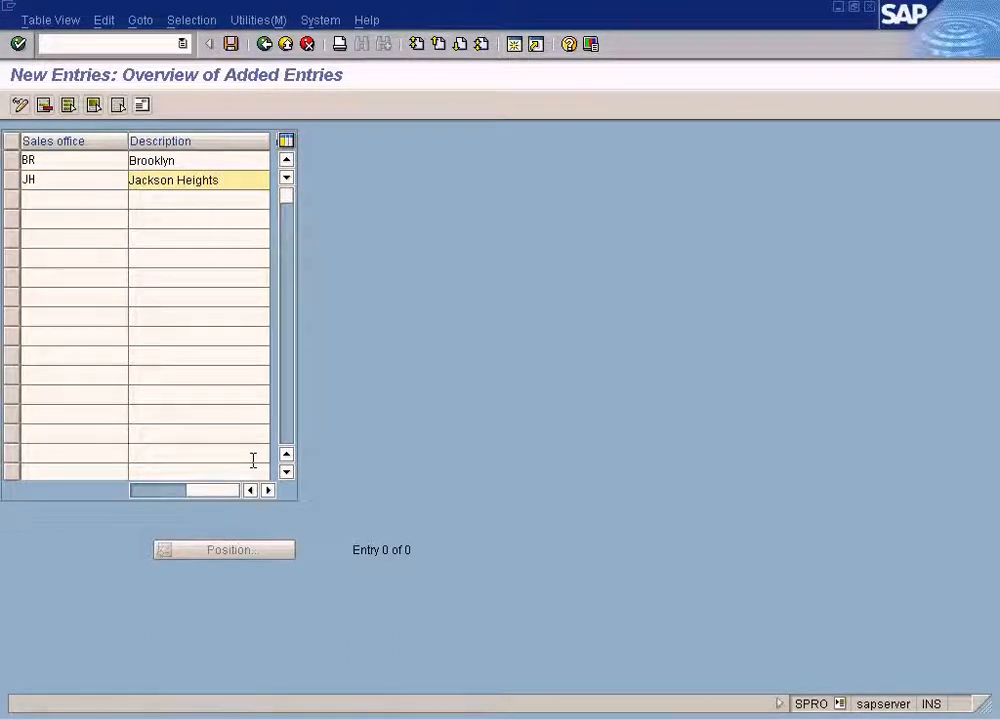
Leave the new entries list and, in the address requested for sales office BR, set the country to US
left_click(264, 45)
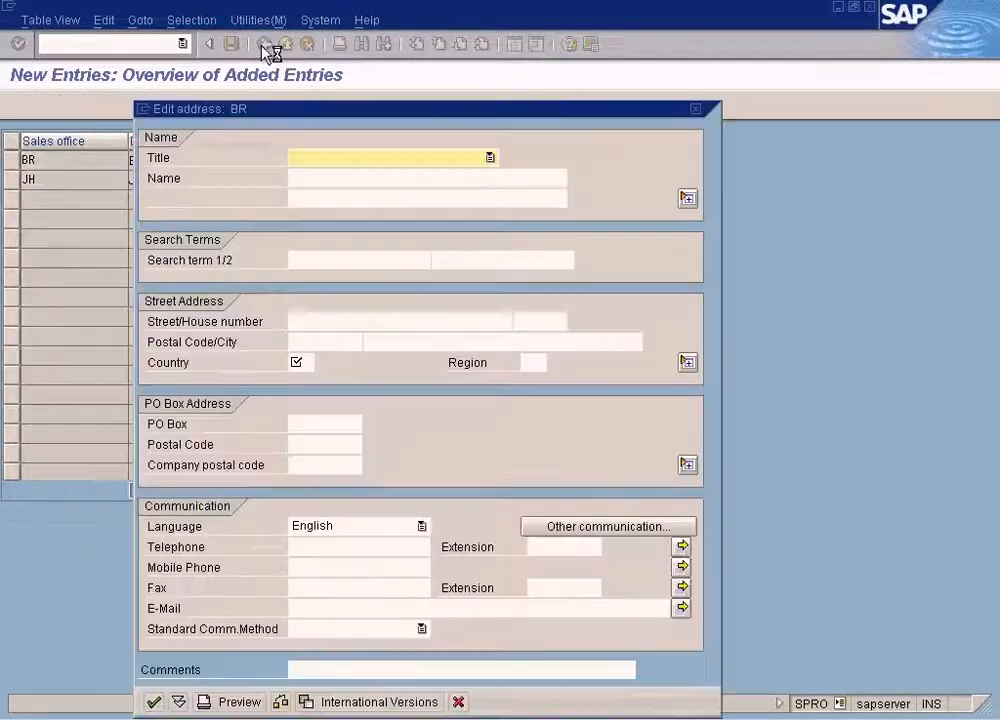
left_click(293, 362)
type("US")
key("Return")
Set the country to US in sales office JH's address, save the entries and return to the implementation guide
left_click(302, 362)
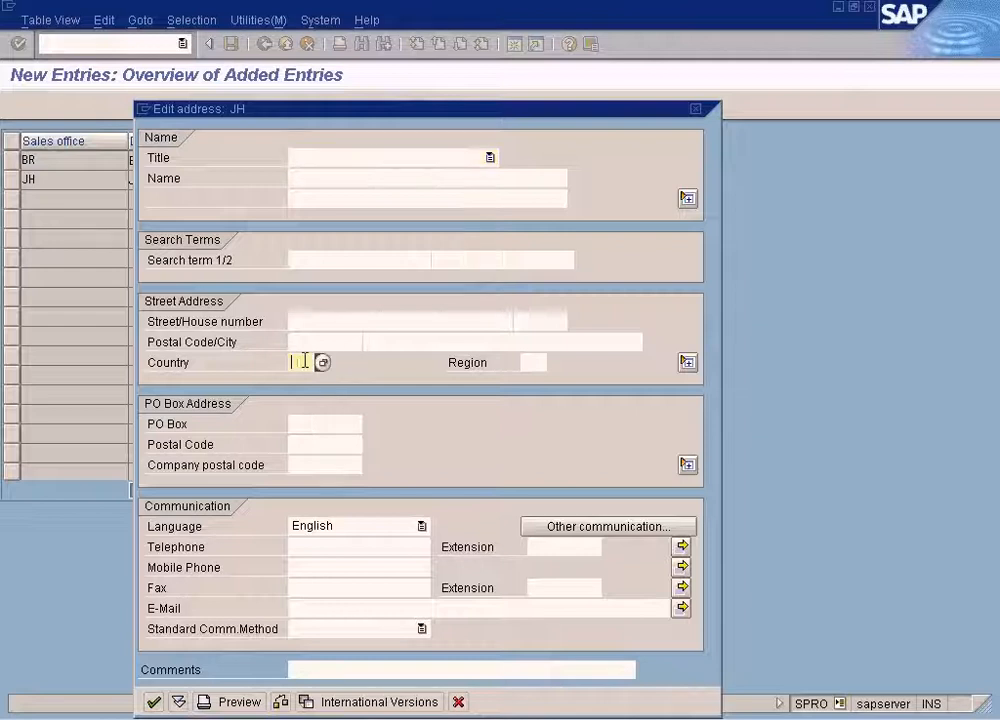
type("US")
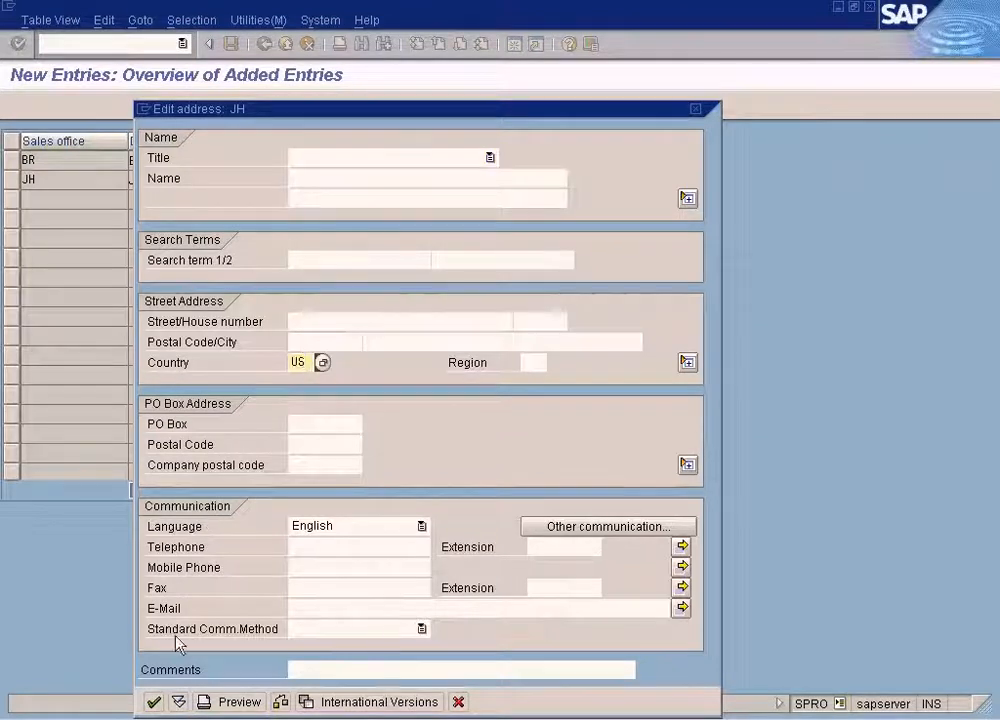
left_click(153, 702)
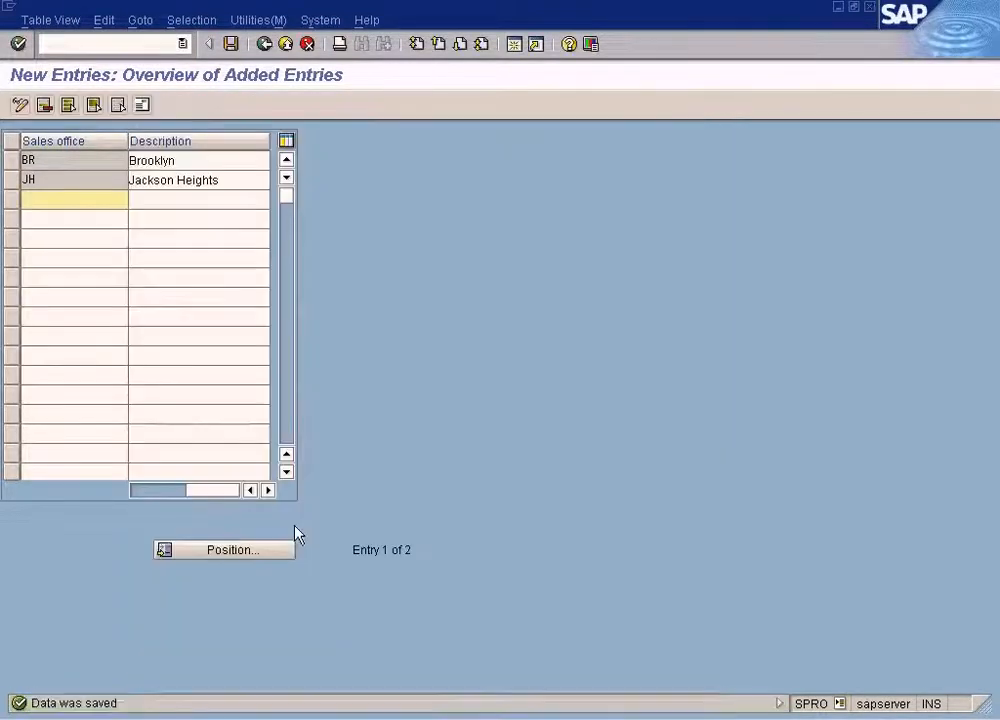
left_click(231, 44)
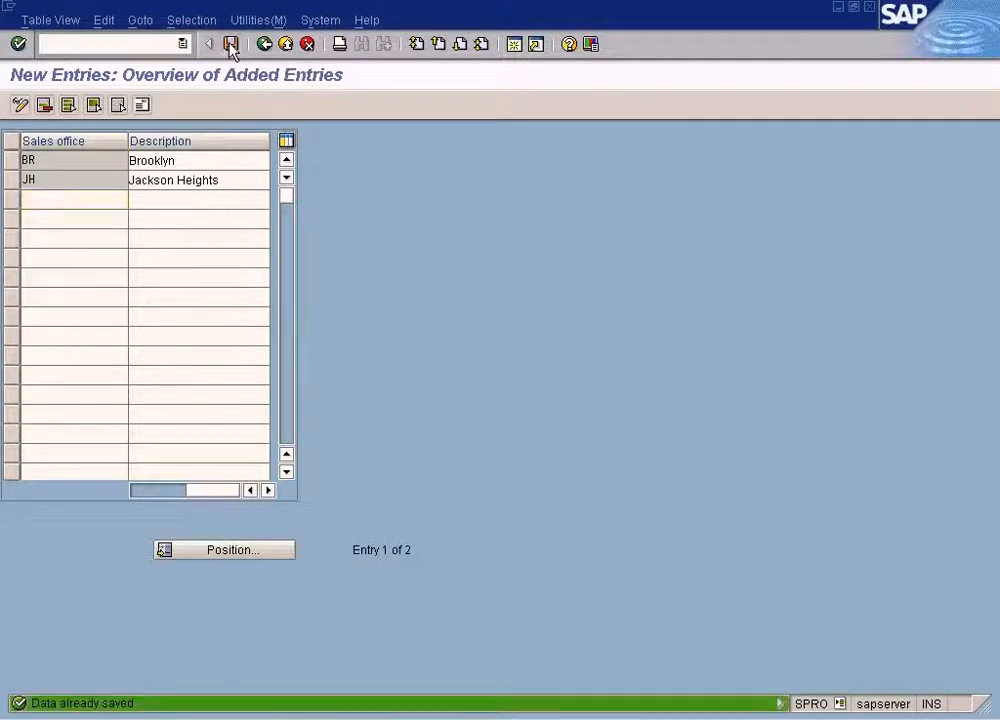
left_click(264, 44)
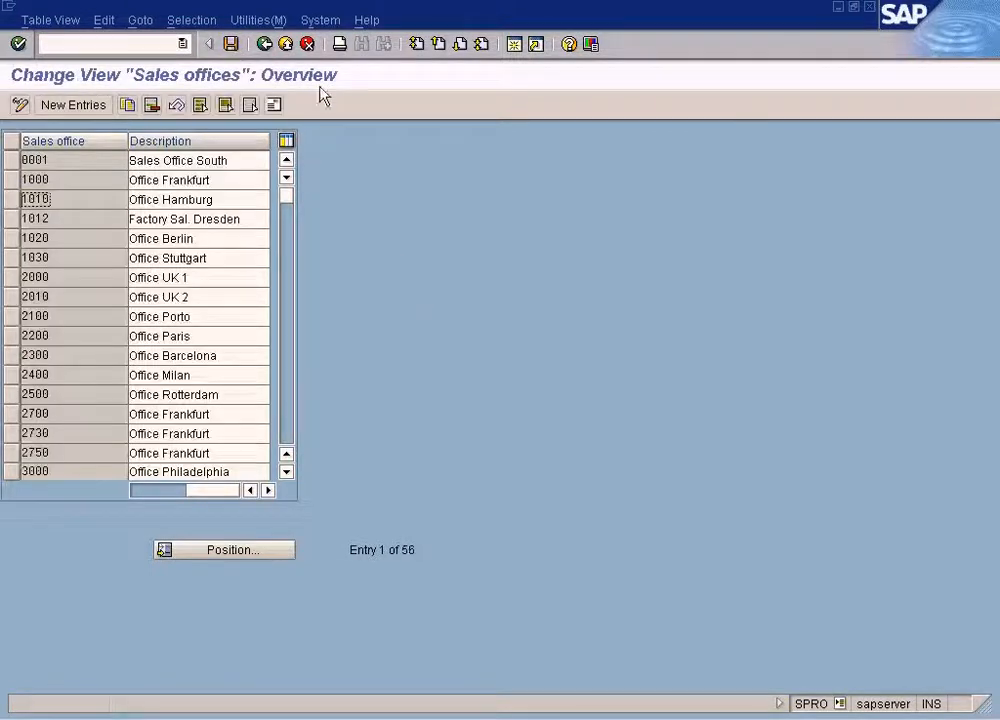
left_click(264, 44)
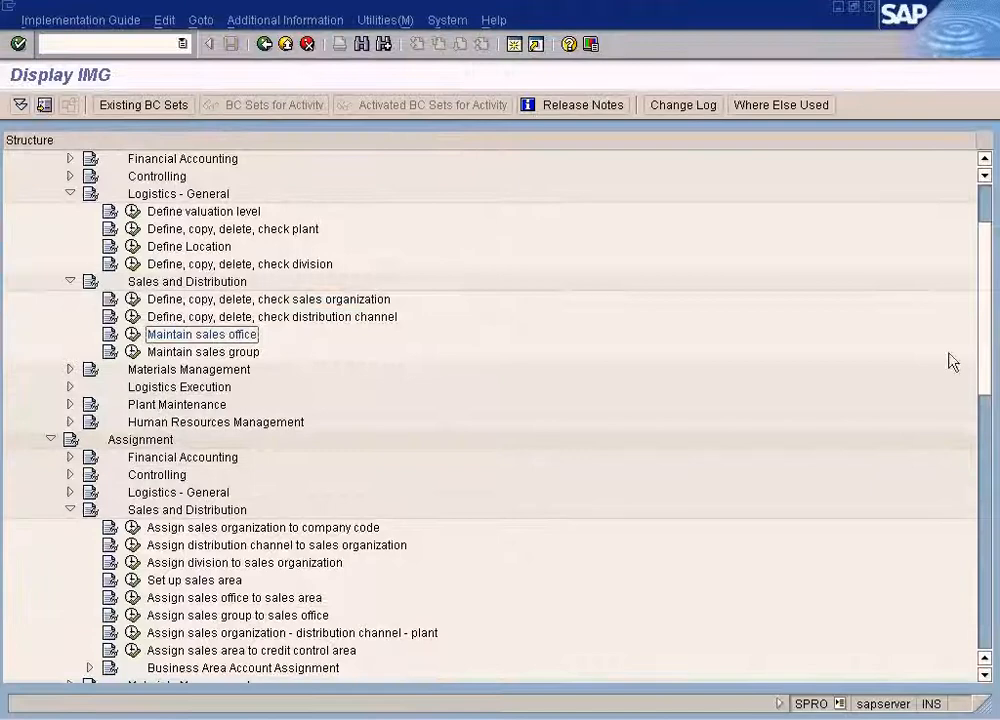
Open the Assign sales office to sales area activity in the Sales and Distribution section under Assignment
scroll(989, 350, "down", 4)
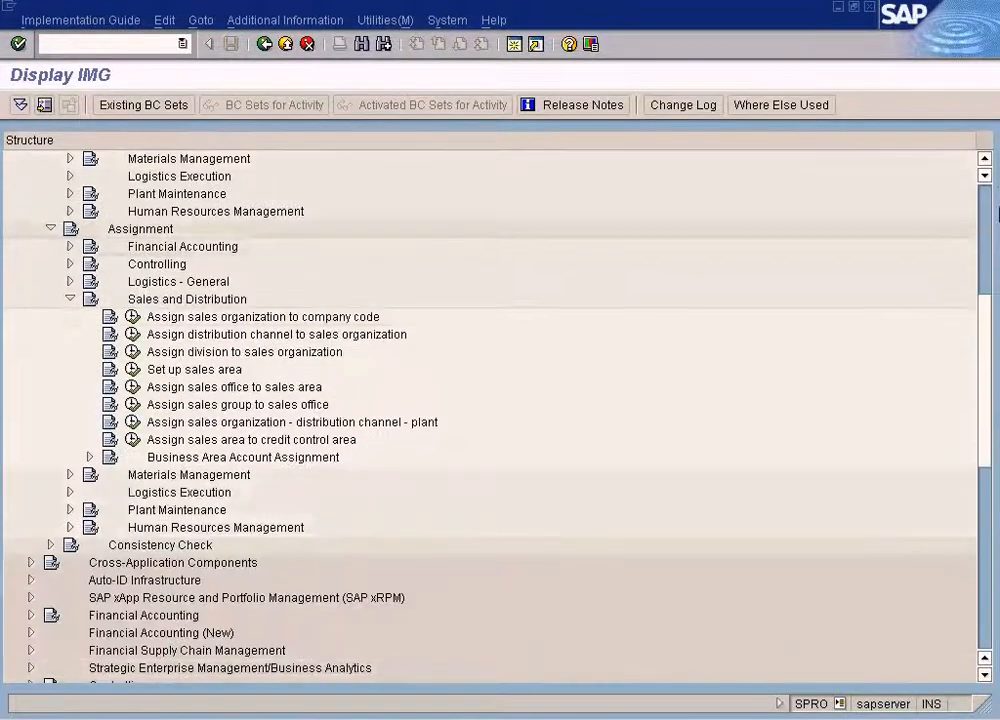
left_click(987, 161)
scroll(989, 165, "up", 3)
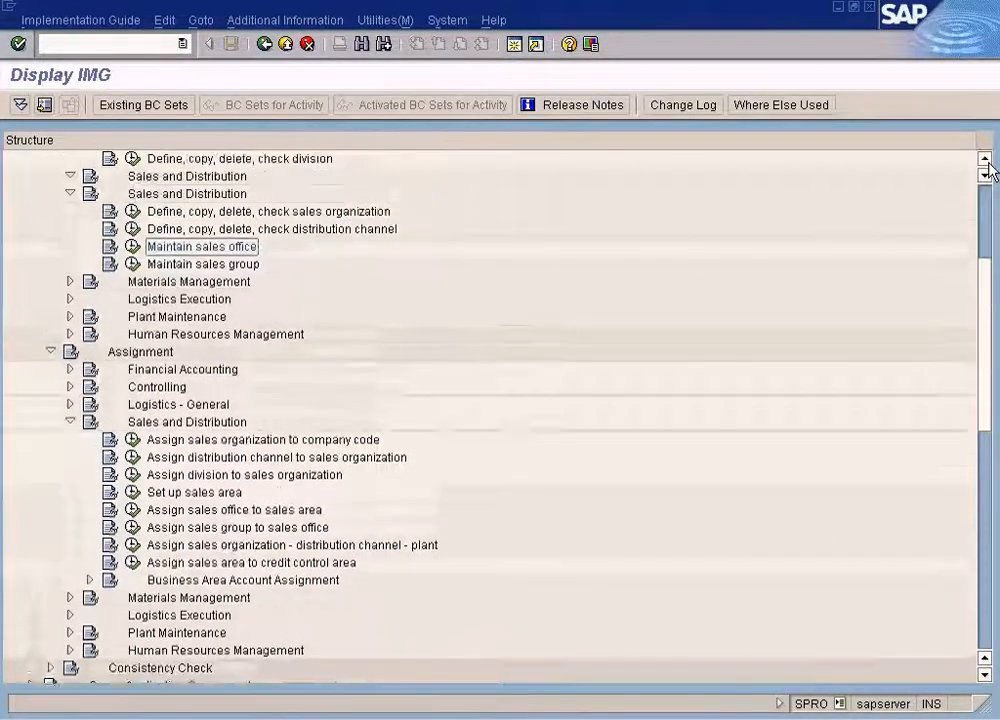
left_click(167, 441)
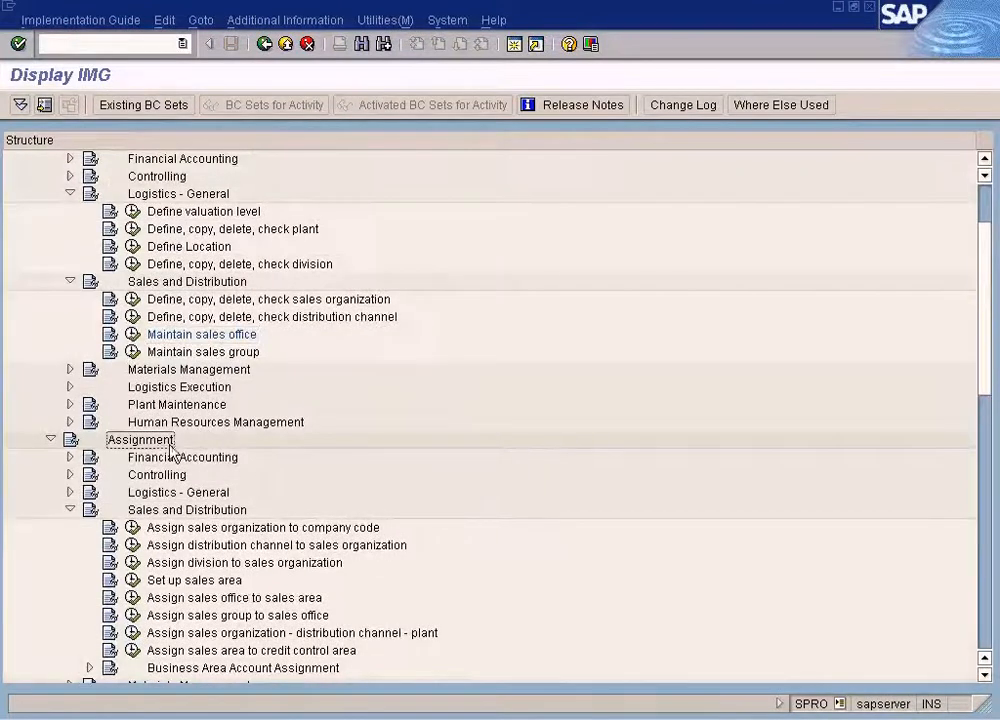
left_click(984, 160)
left_click(984, 160)
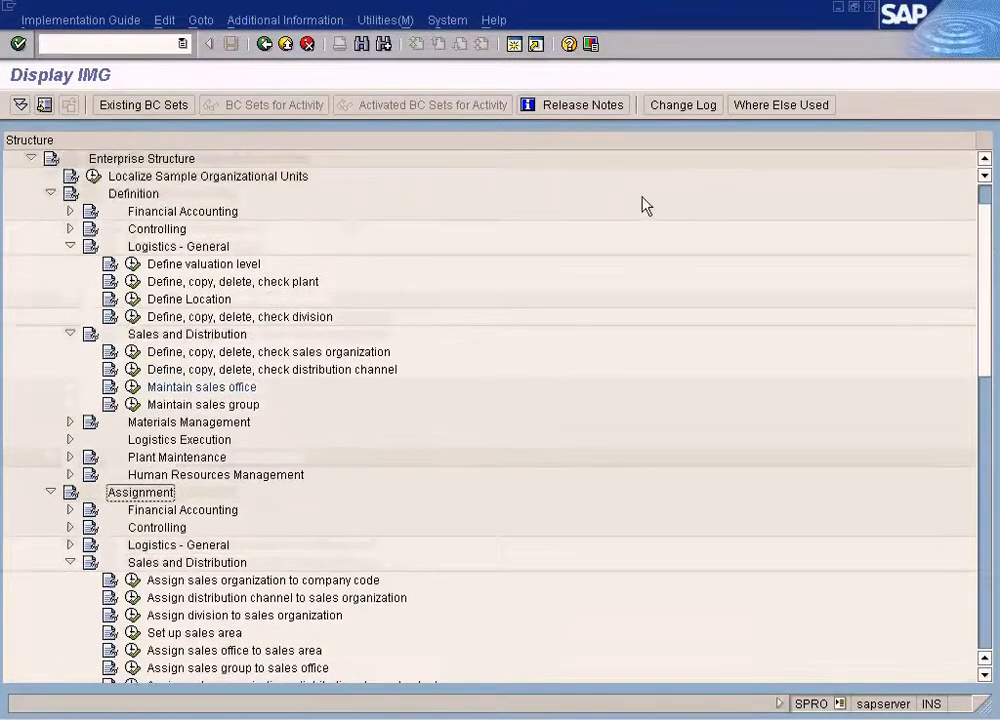
left_click(141, 158)
left_click(145, 491)
left_click(984, 674)
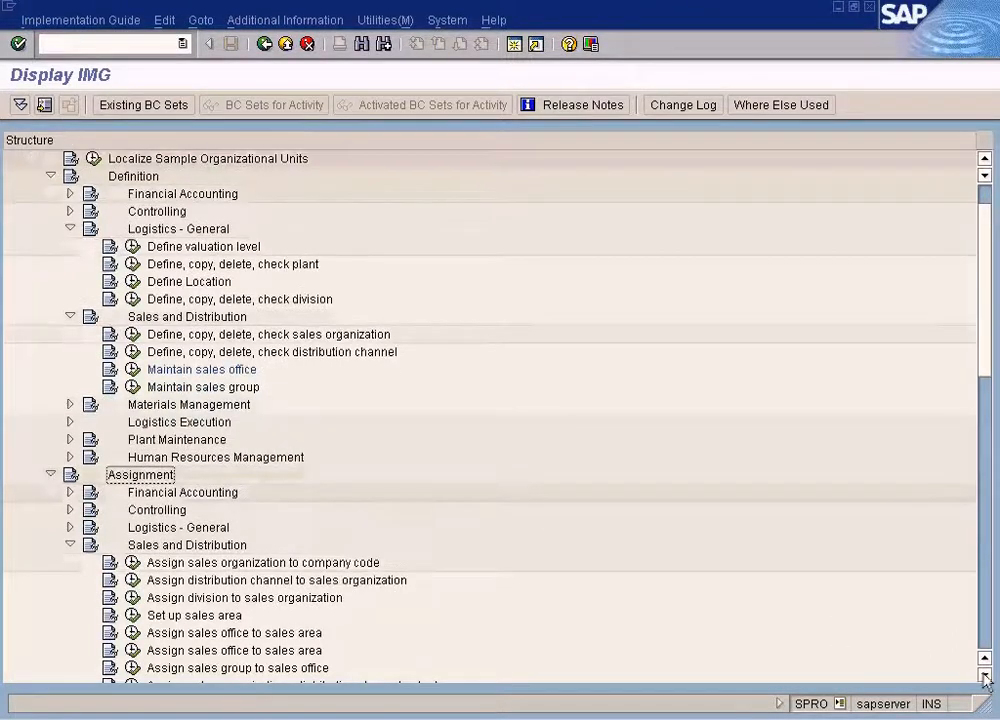
left_click(984, 674)
left_click(984, 674)
left_click(984, 674)
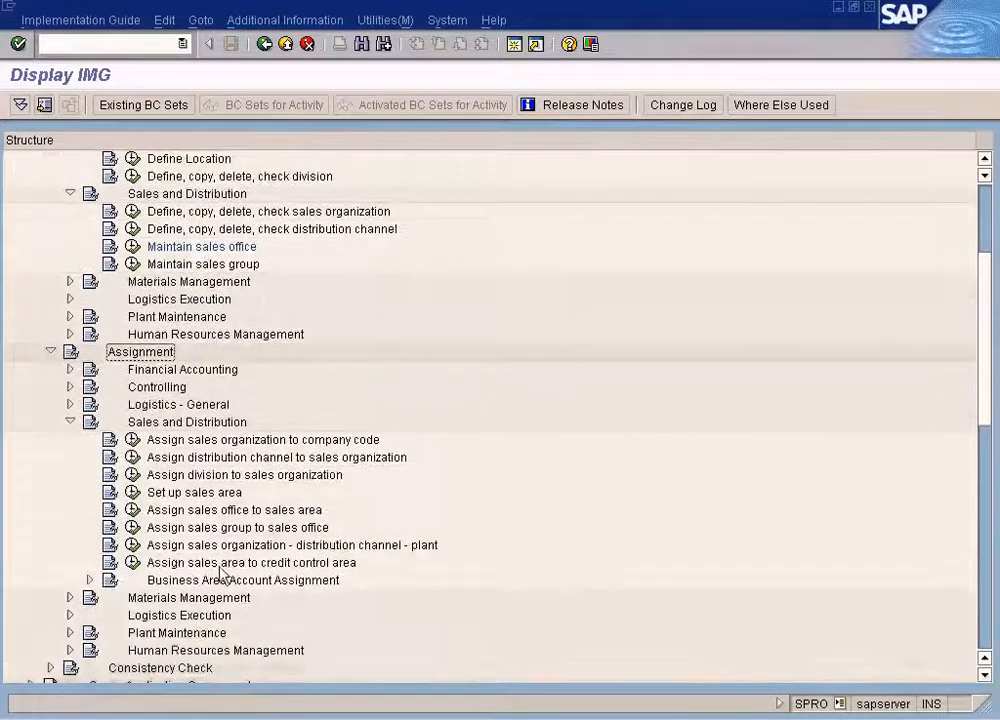
left_click(133, 509)
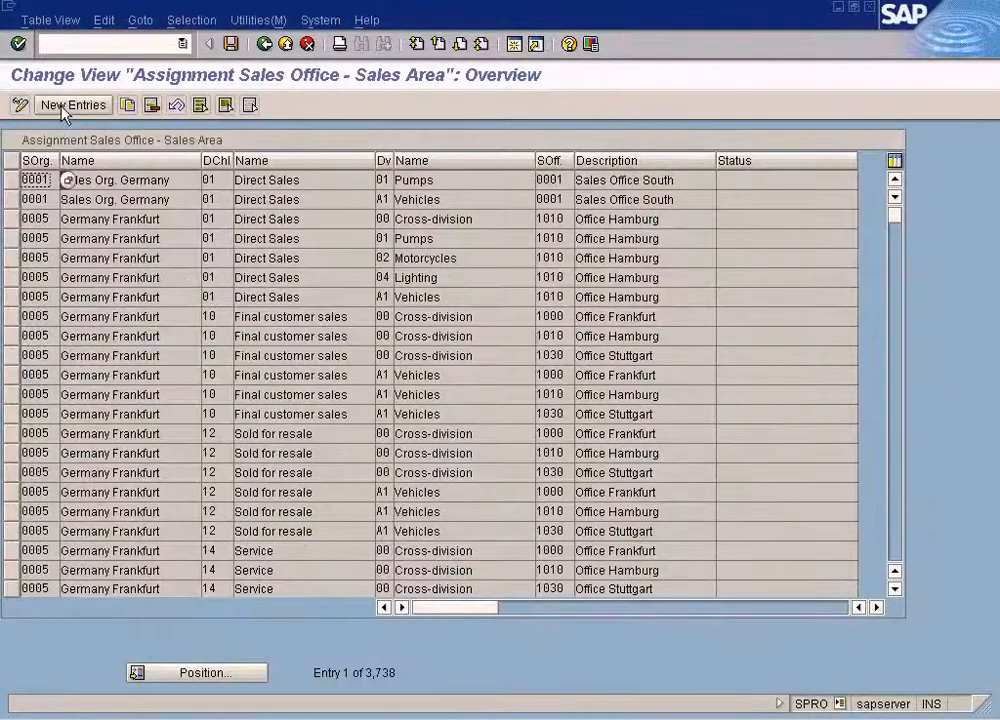
Start a new assignment entry with sales organization NY and distribution channel WH (Wholesale)
left_click(63, 106)
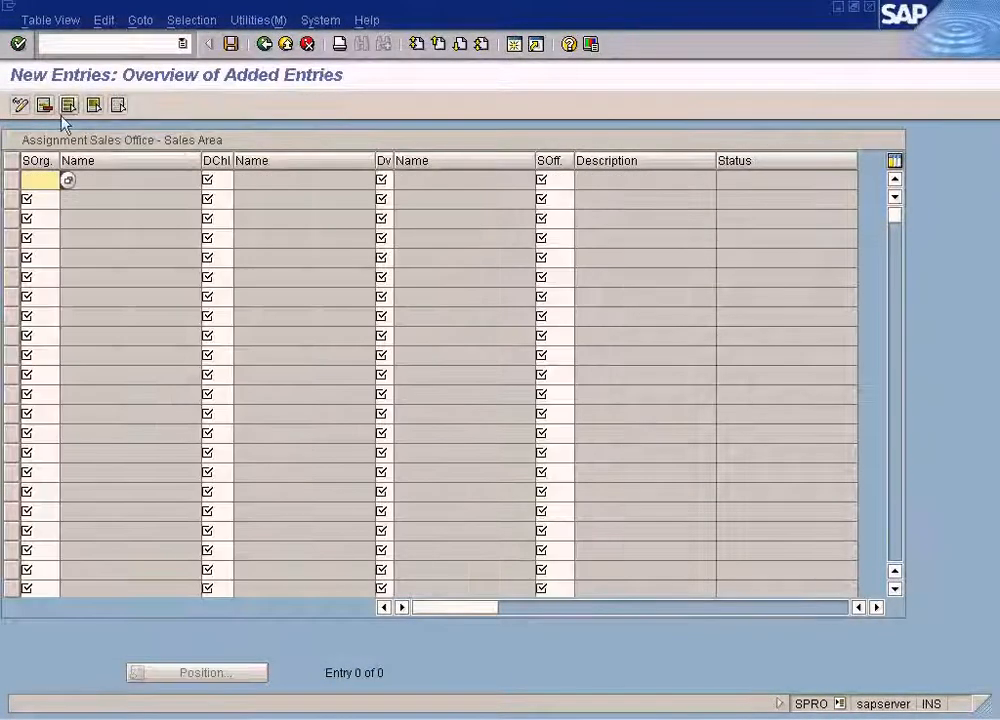
type("NY")
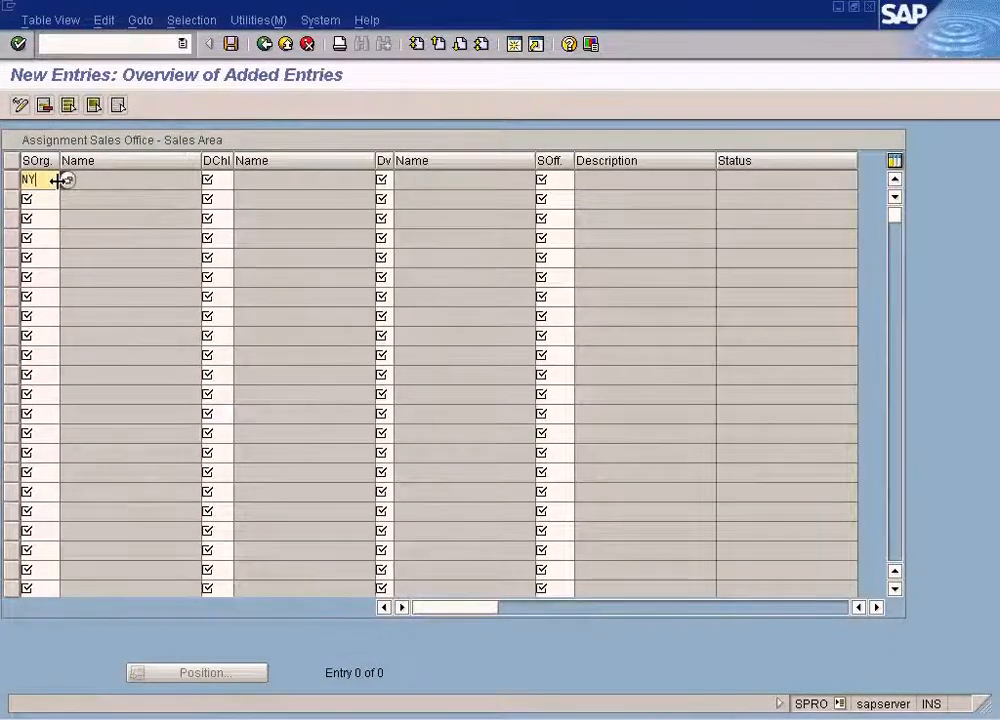
key("Tab")
left_click(244, 181)
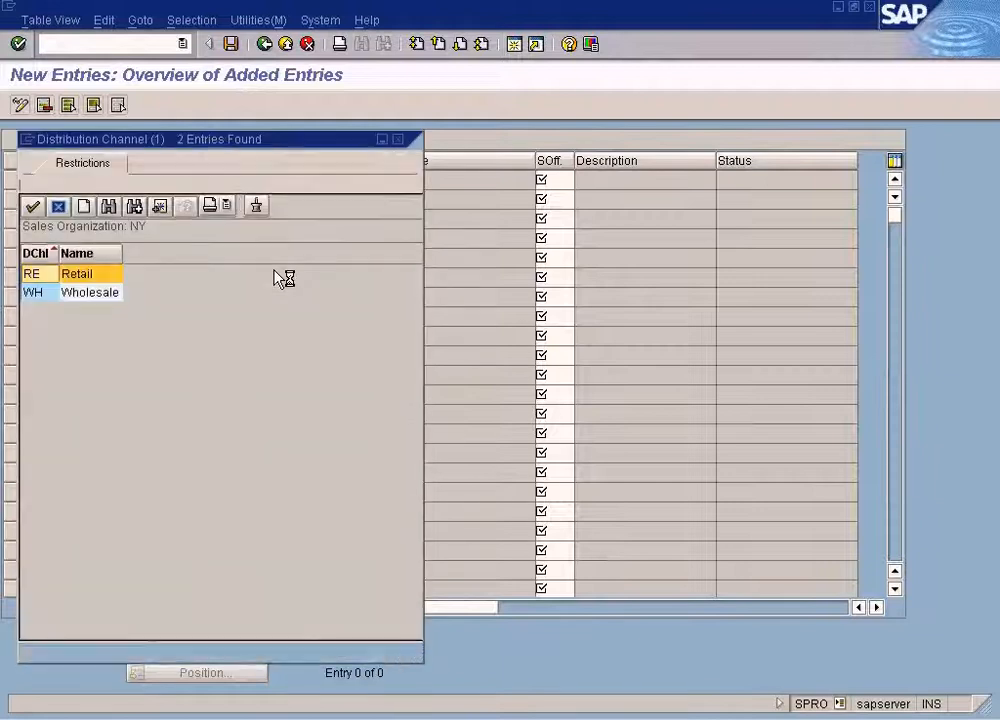
double_click(85, 293)
Complete the first assignment entry with division DK (Desktops) and sales office BR (Brooklyn)
left_click(384, 181)
left_click(400, 181)
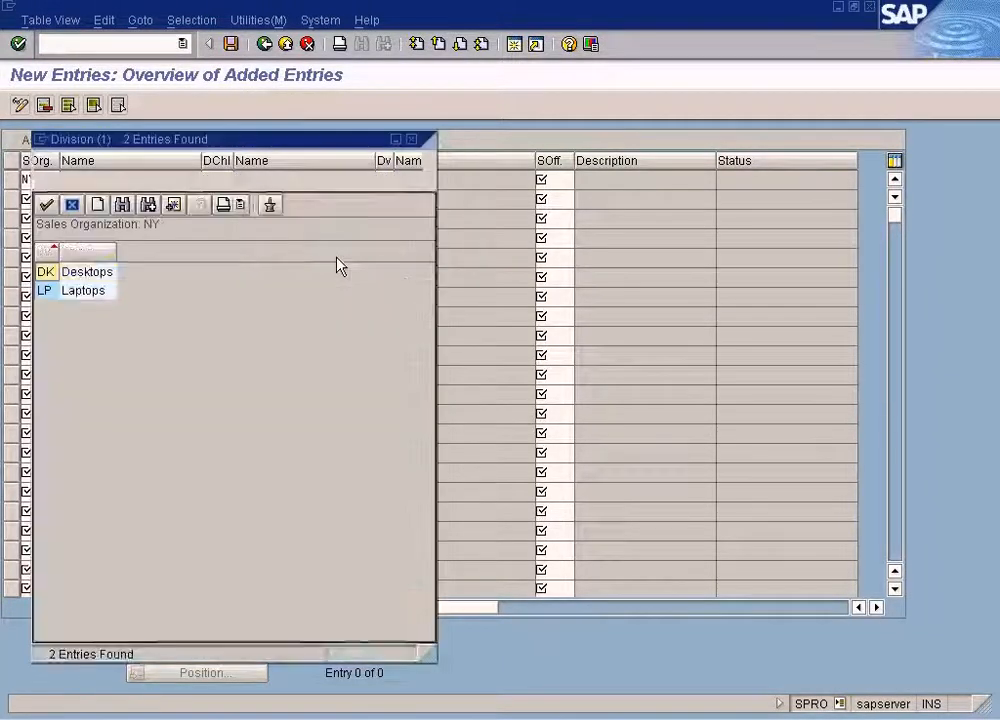
double_click(98, 281)
left_click(560, 180)
left_click(579, 181)
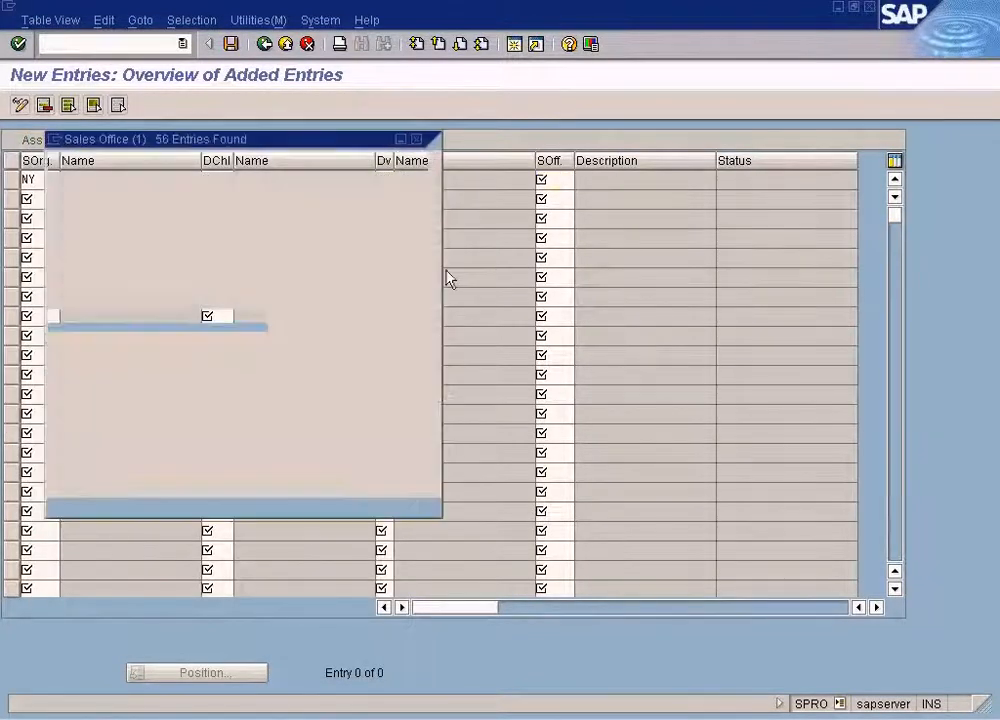
scroll(427, 495, "down", 10)
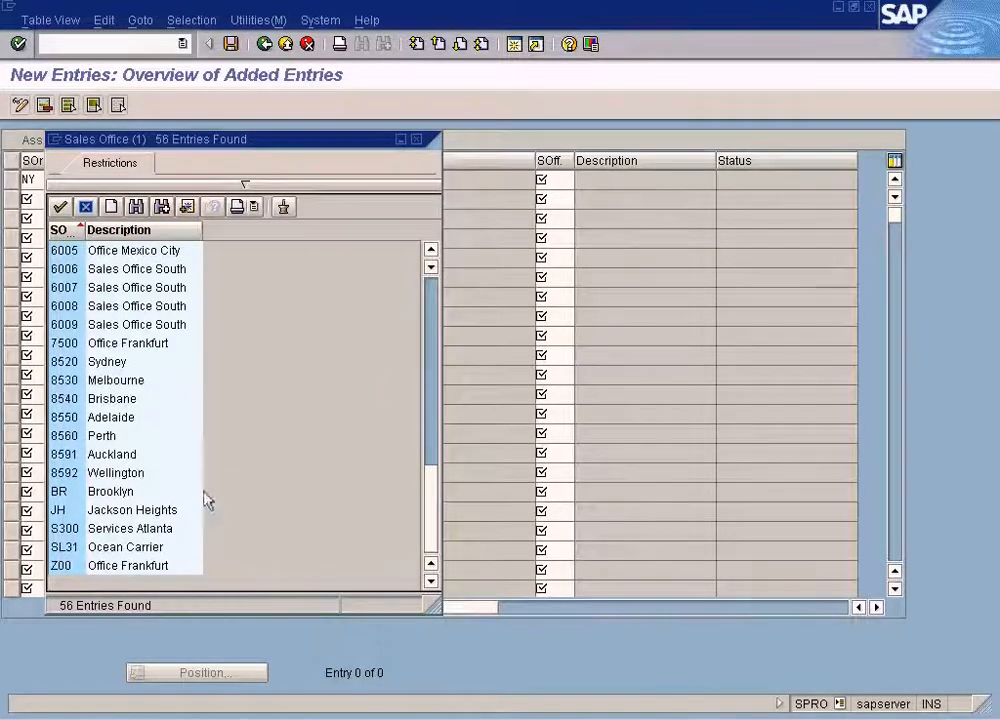
double_click(140, 491)
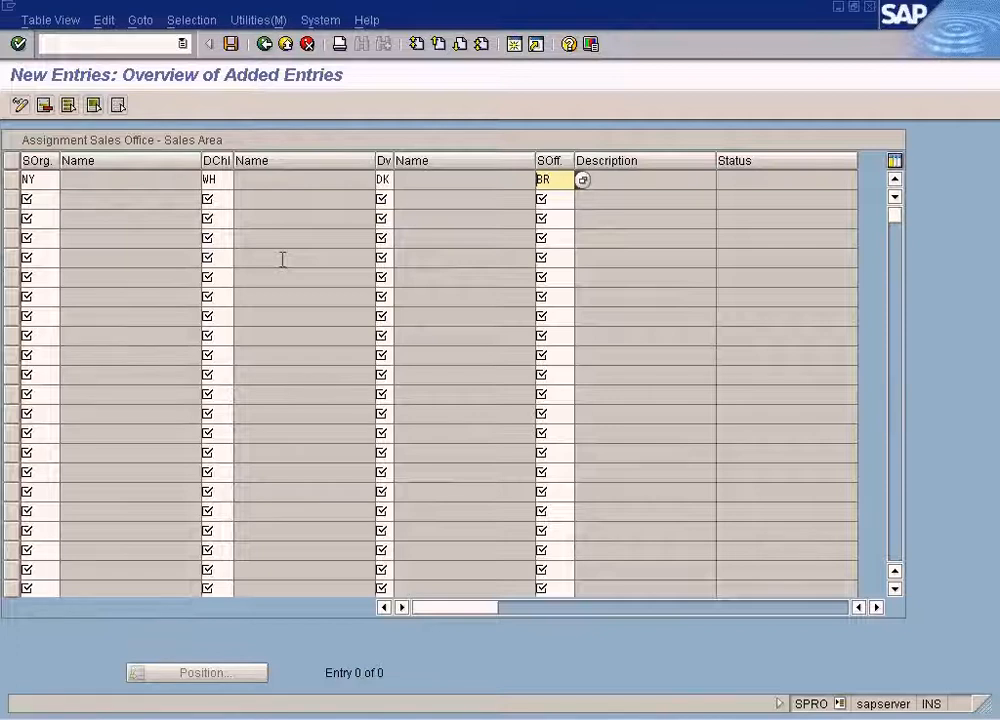
Copy the first entry's values NY, WH, DK and BR into the second row
key("ctrl+y")
left_click_drag(560, 181, 47, 185)
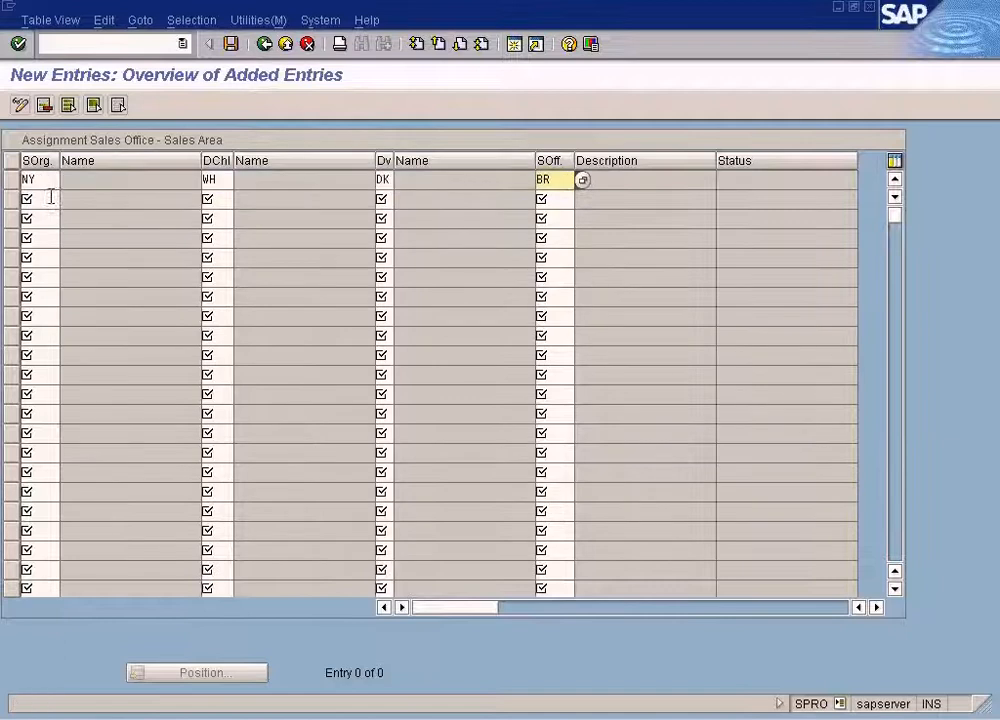
left_click(40, 198)
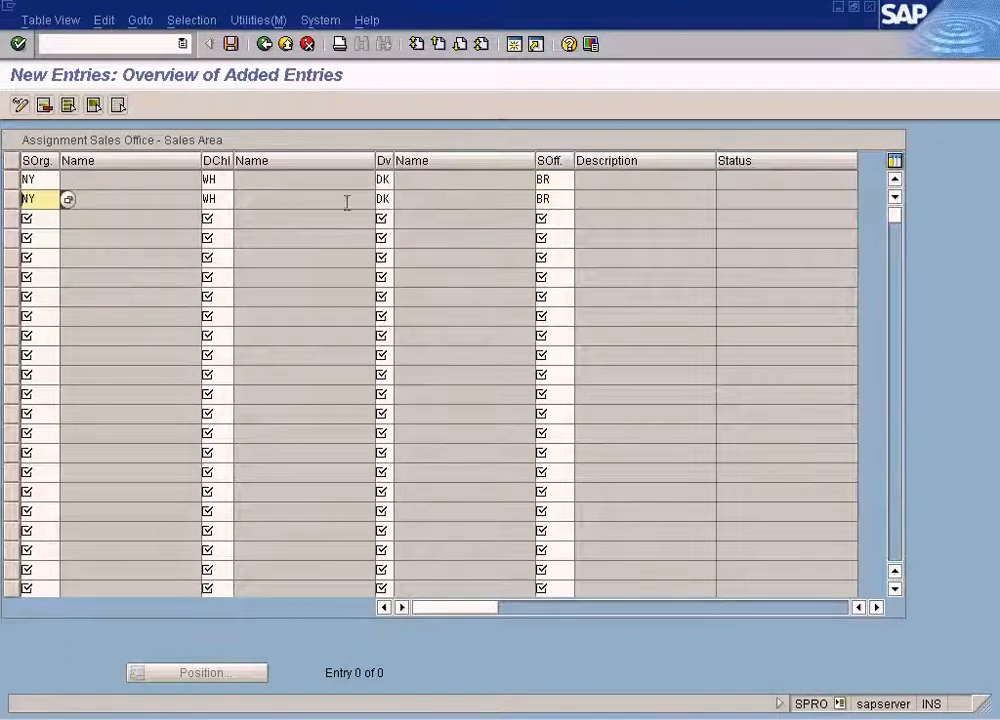
Change the second entry's distribution channel to RE (Retail) and its division to LP (Laptops)
left_click(220, 199)
key("F4")
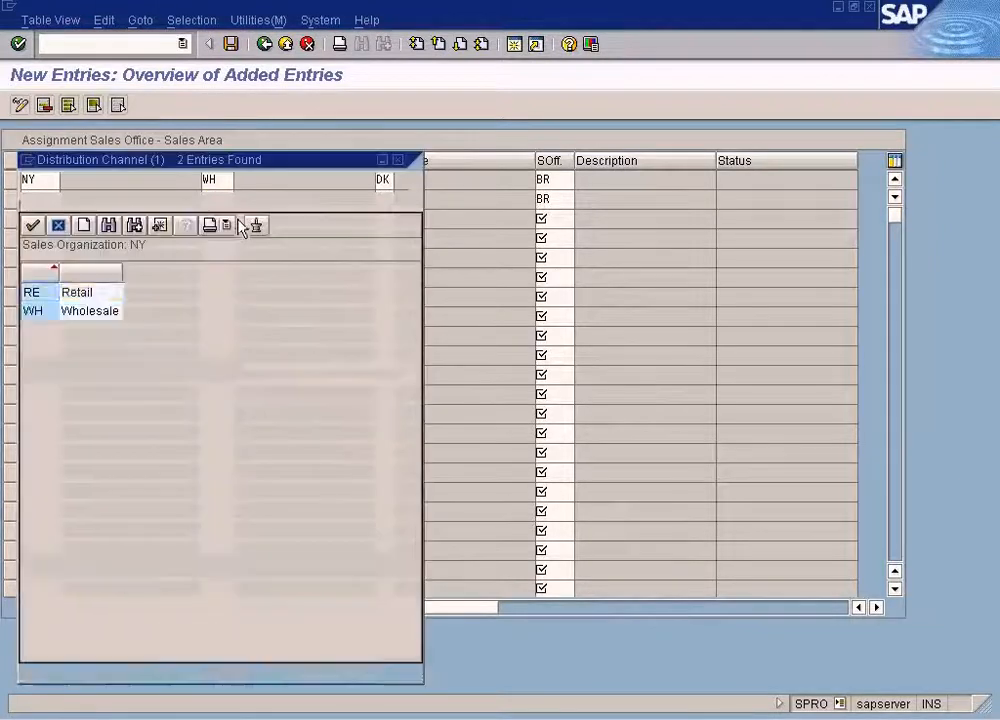
double_click(94, 296)
left_click(385, 199)
key("F4")
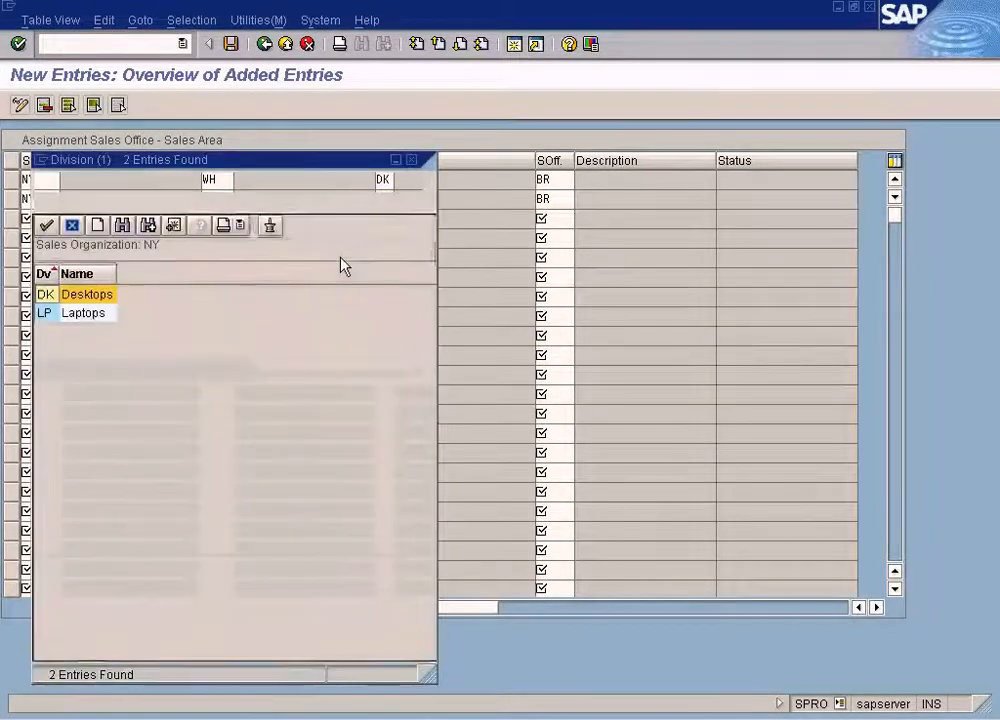
double_click(95, 312)
Replace the second entry's sales office with JH (Jackson Heights) from the list of possible values
left_click(565, 202)
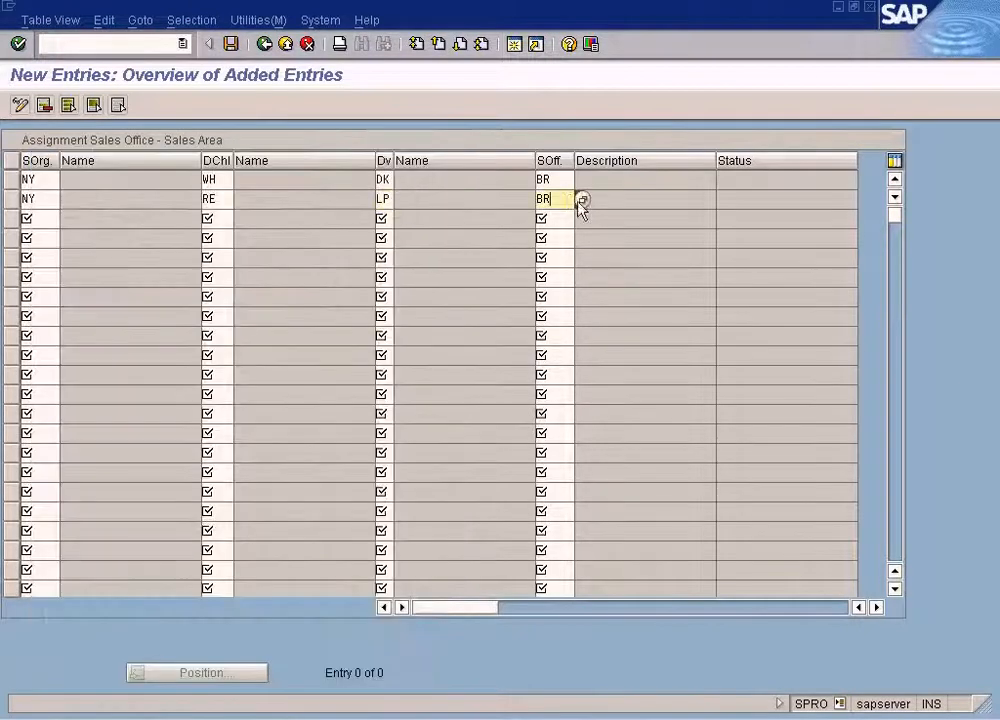
key("F4")
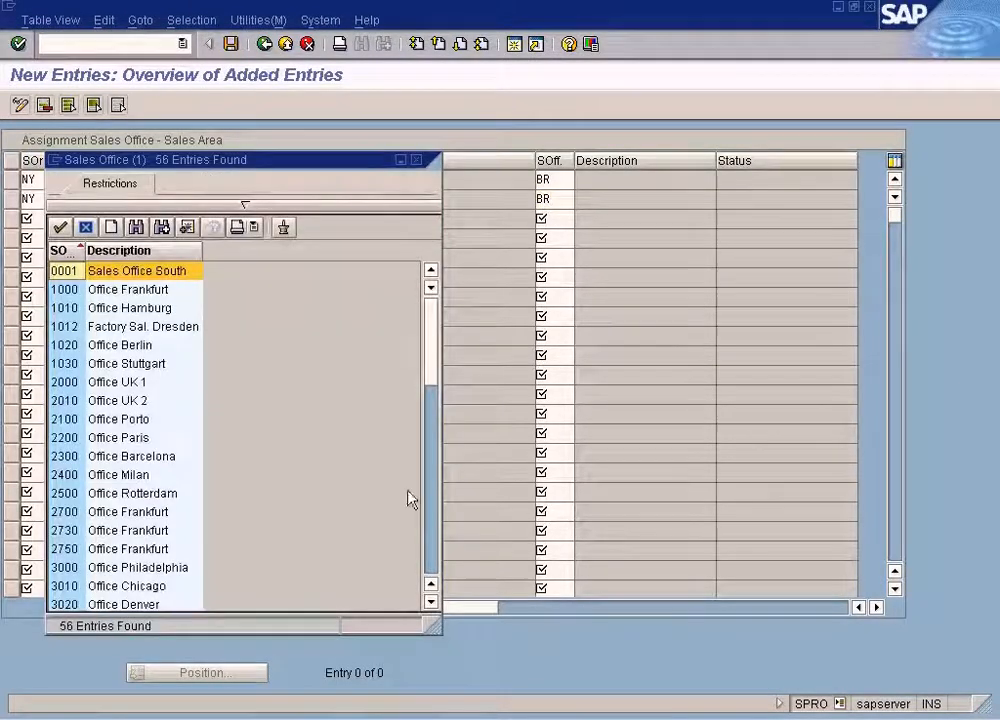
left_click(430, 533)
left_click(429, 536)
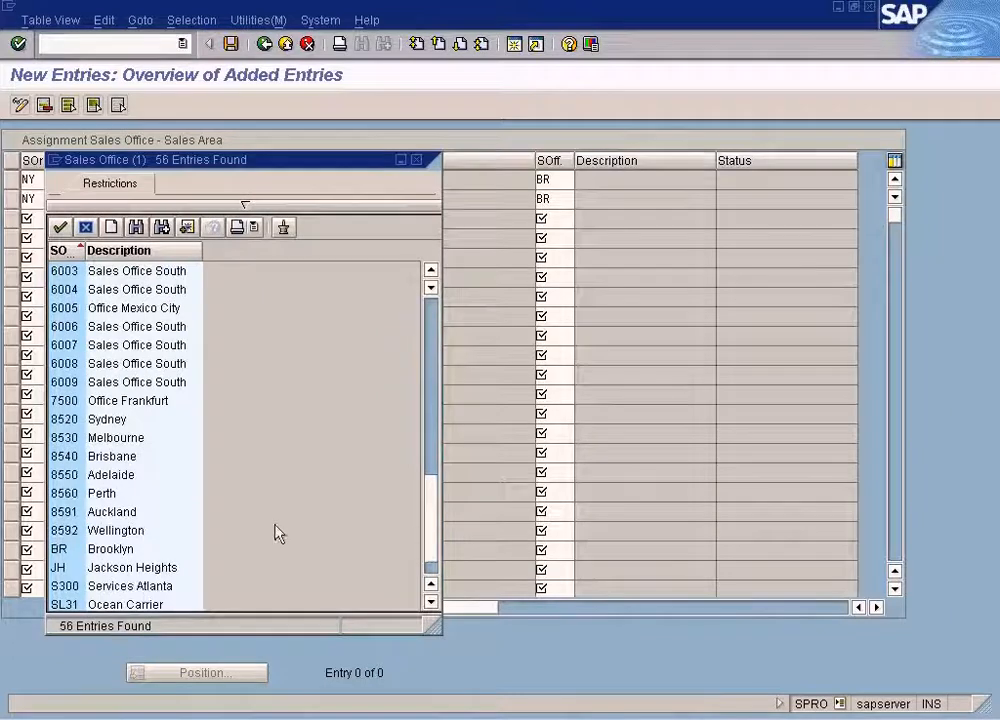
double_click(156, 566)
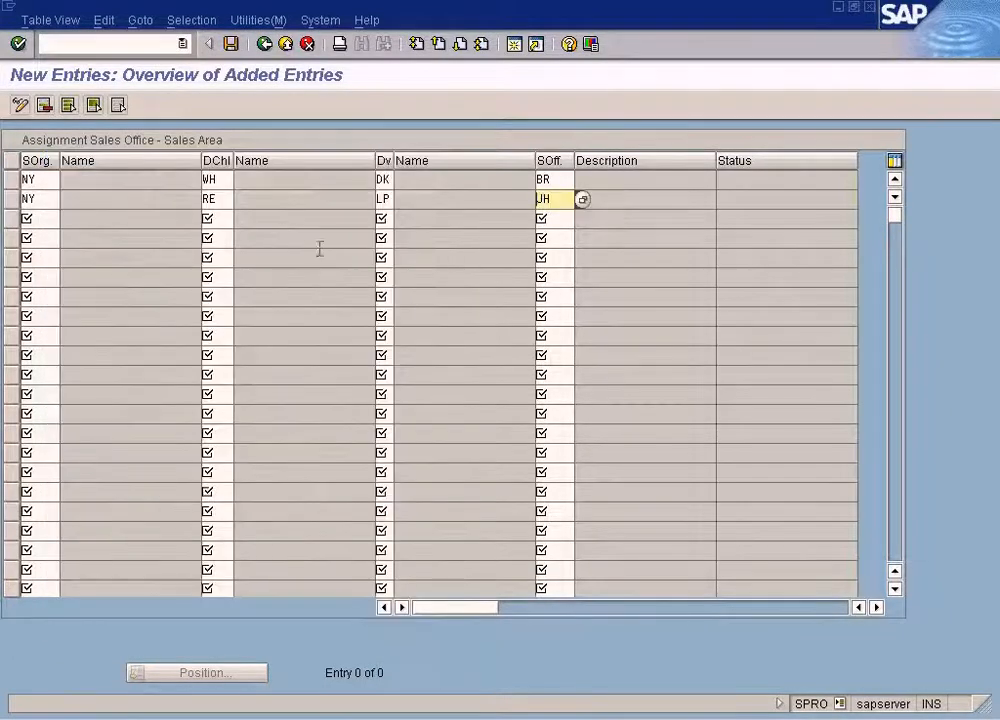
Save the two sales office assignments and return to the implementation guide
left_click(231, 44)
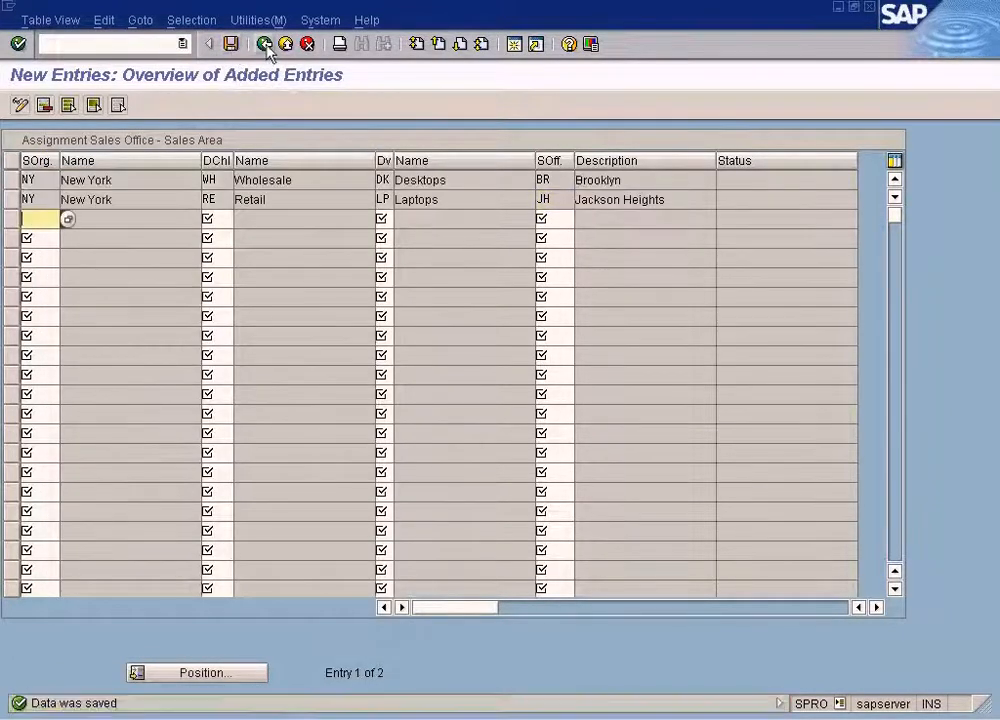
left_click(265, 44)
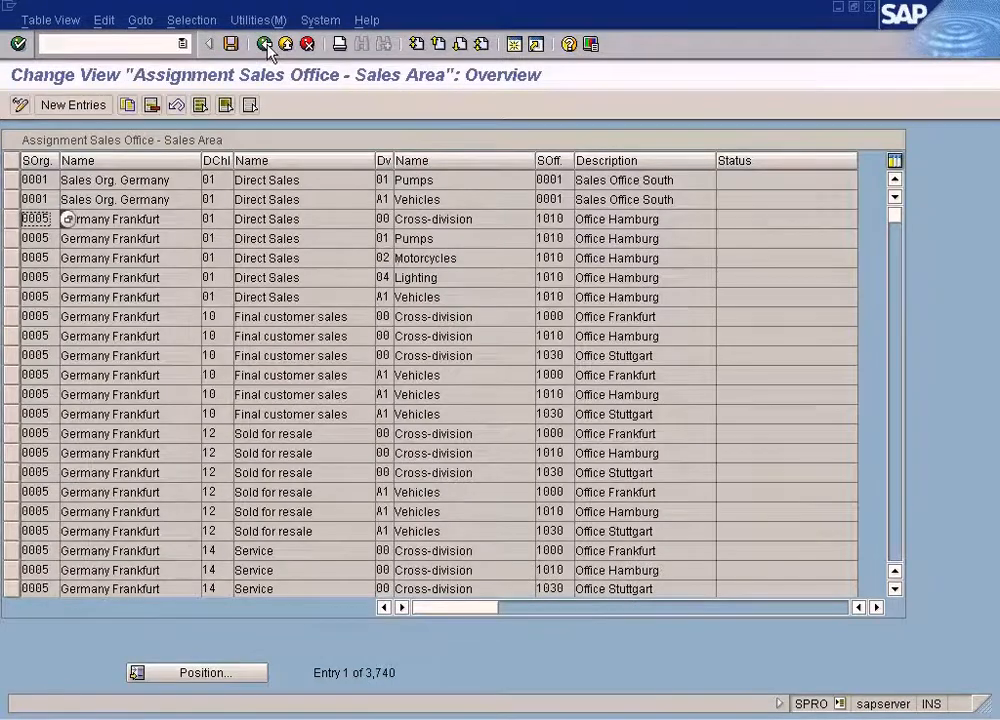
left_click(265, 44)
Switch to the Paint diagram and review the SAP scenario and the real-life sales organization structure
left_click(600, 718)
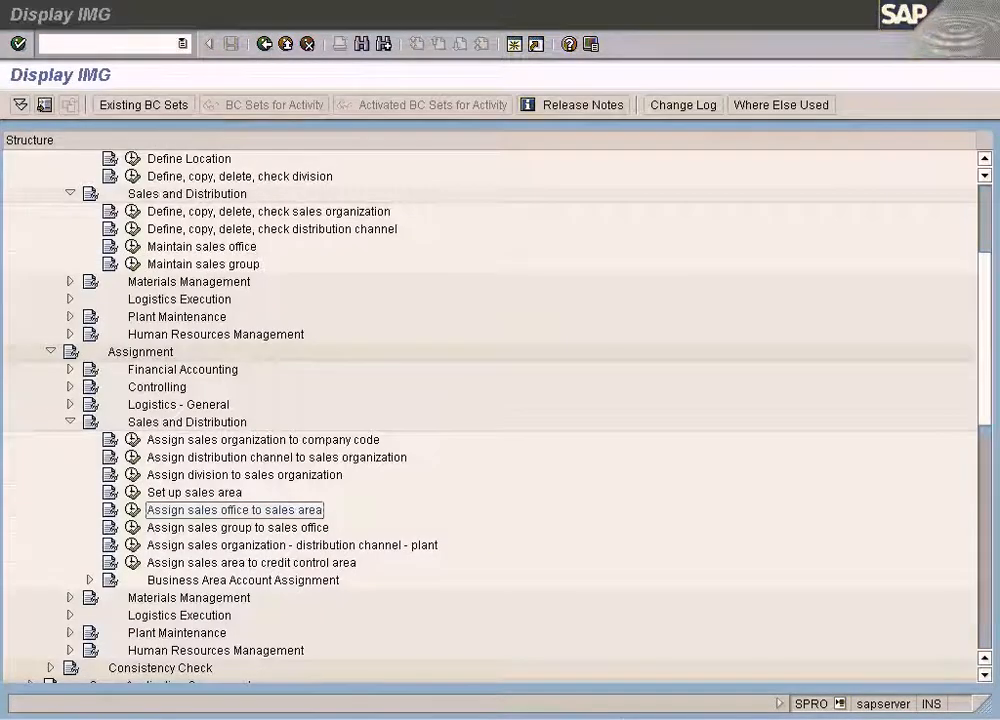
left_click(975, 638)
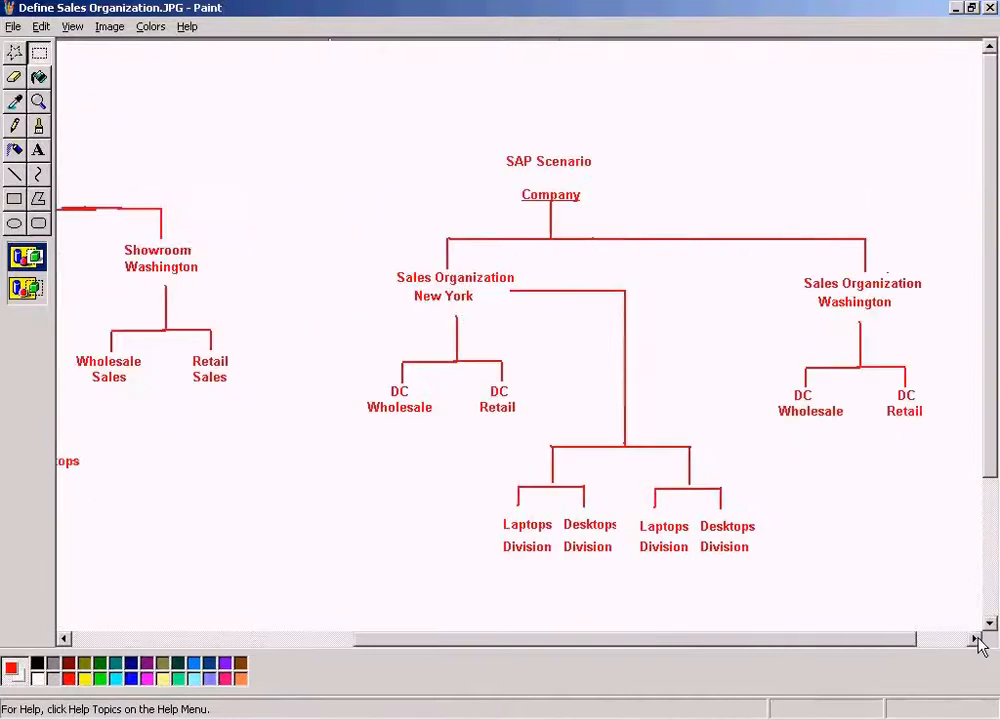
left_click(301, 641)
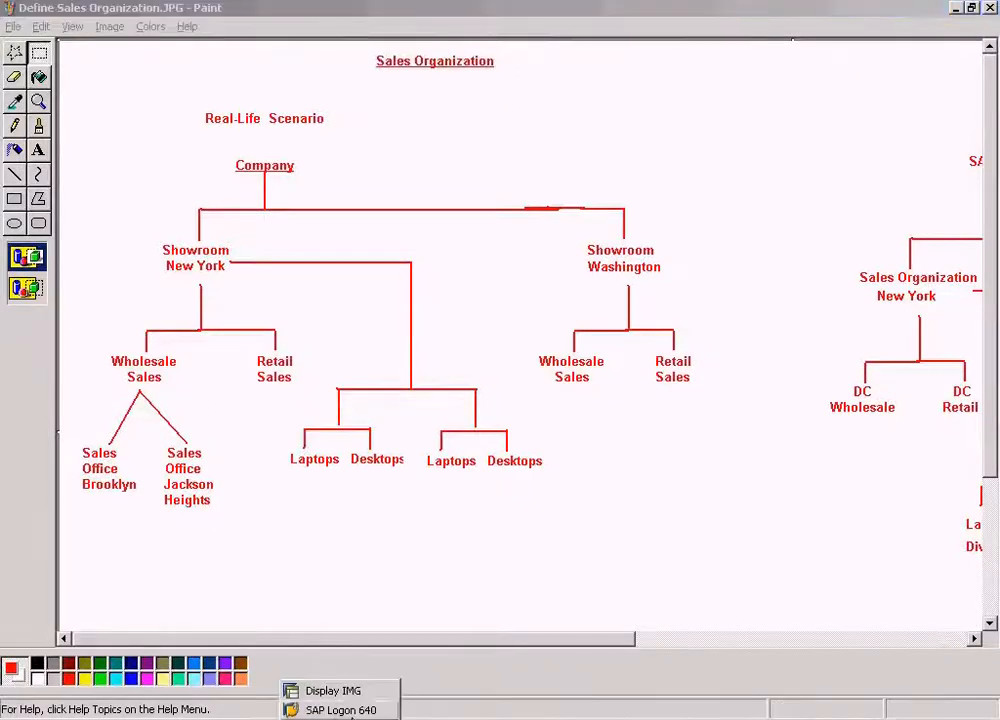
Switch back to SAP, reopen the sales office to sales area assignments and look through the list for the new entries
left_click(350, 692)
left_click(132, 510)
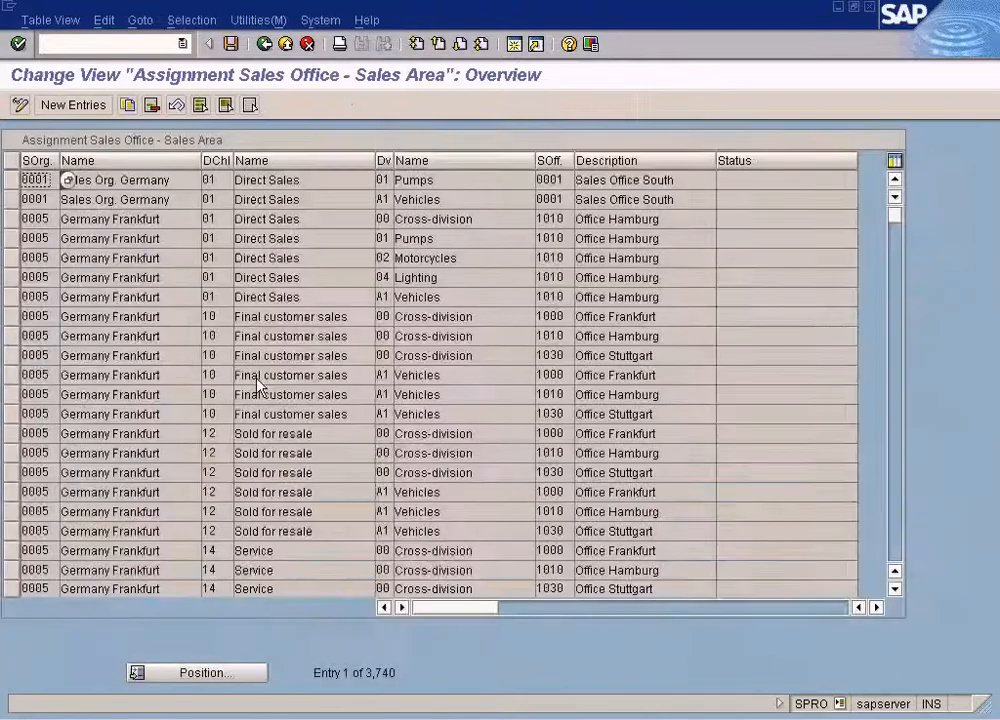
left_click(893, 537)
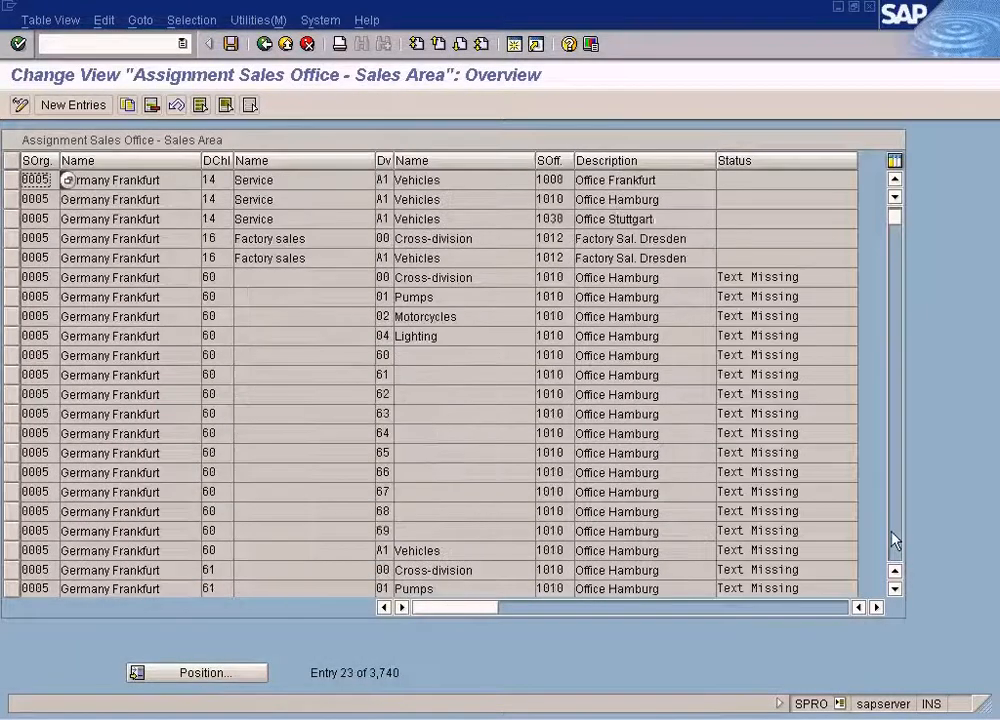
left_click(893, 537)
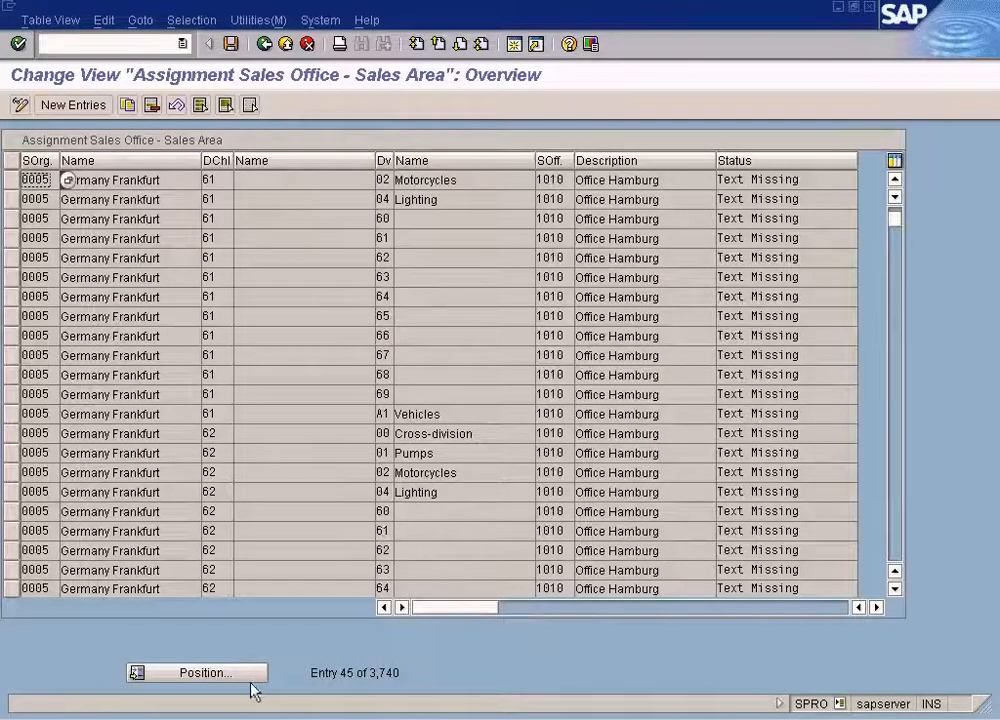
left_click(896, 543)
left_click(896, 543)
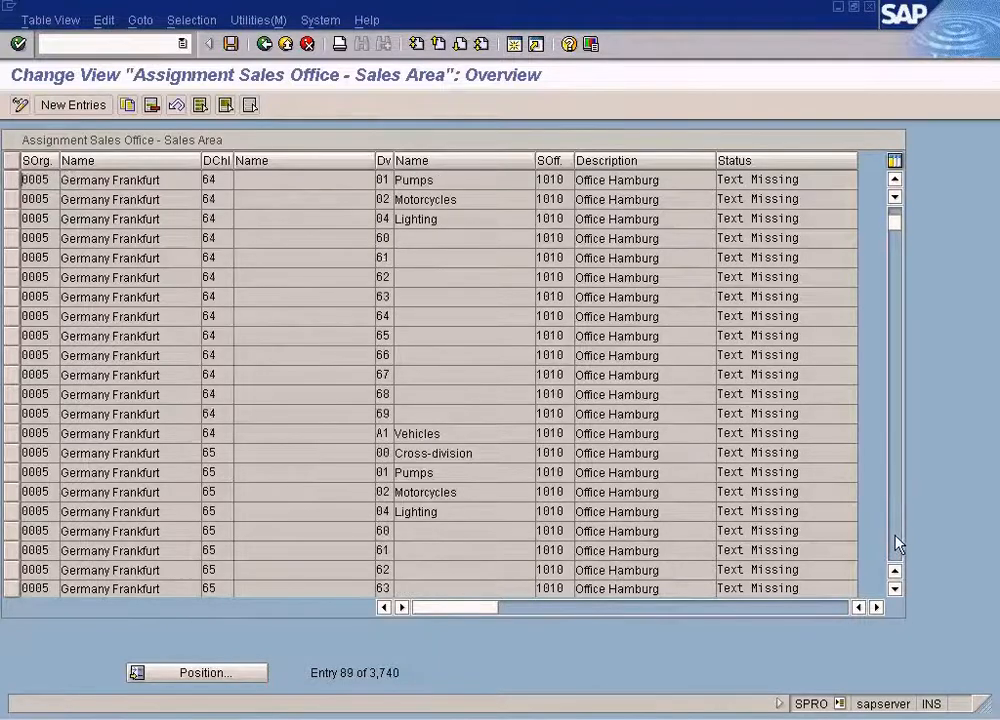
left_click(896, 543)
left_click(896, 543)
left_click(896, 543)
left_click(896, 543)
left_click(896, 543)
left_click(896, 543)
left_click(896, 543)
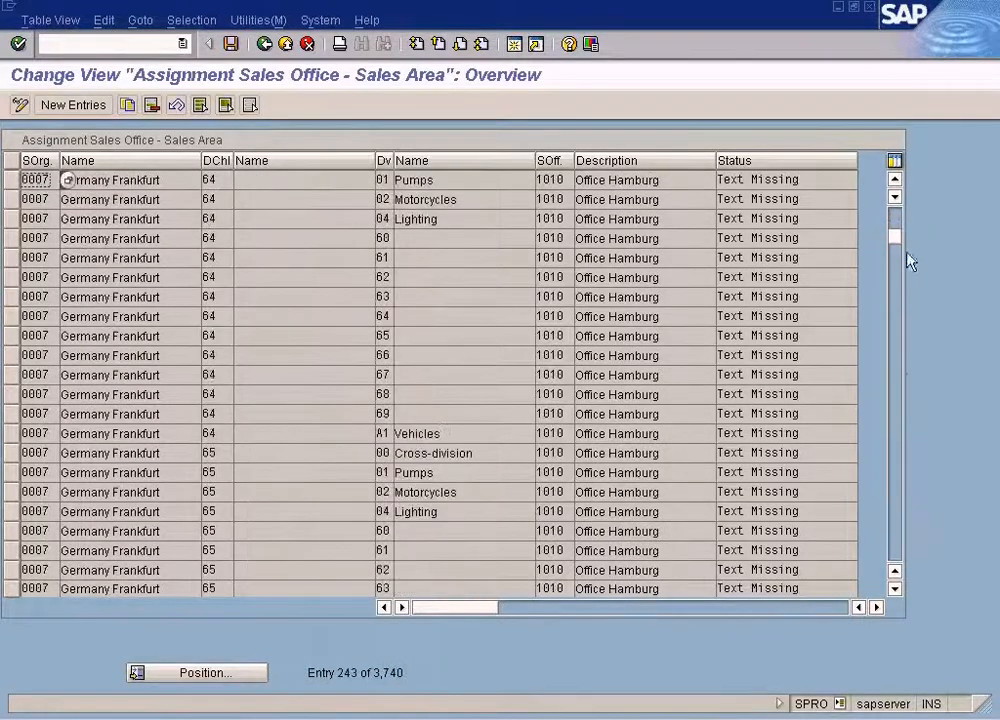
left_click_drag(895, 241, 896, 450)
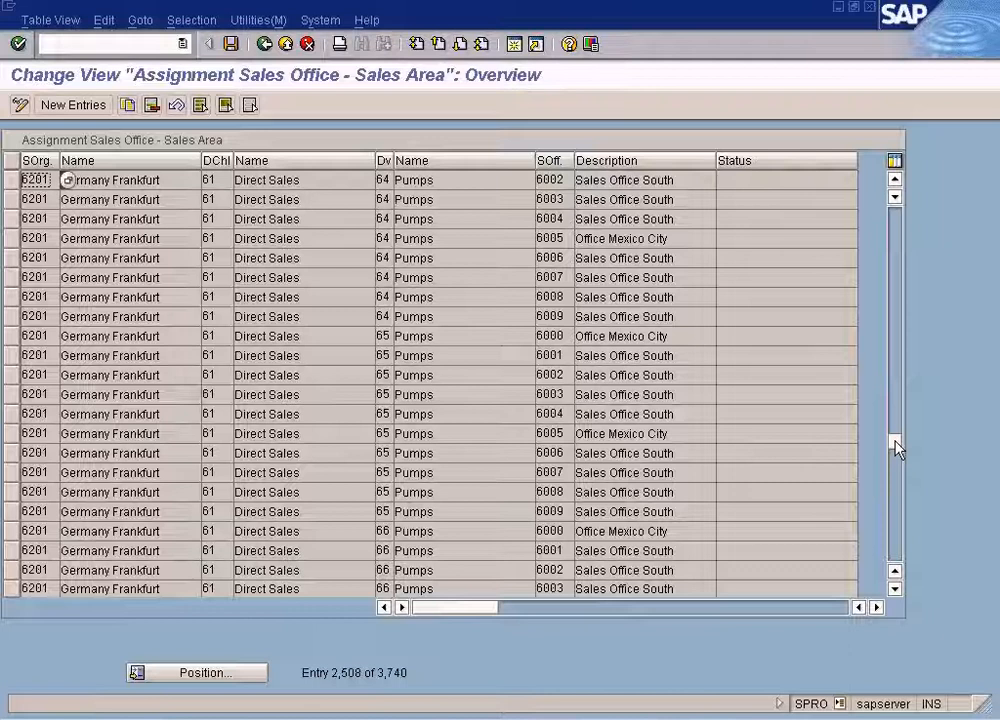
Position the sales office assignment list at sales organization NY and check its entries
left_click(240, 675)
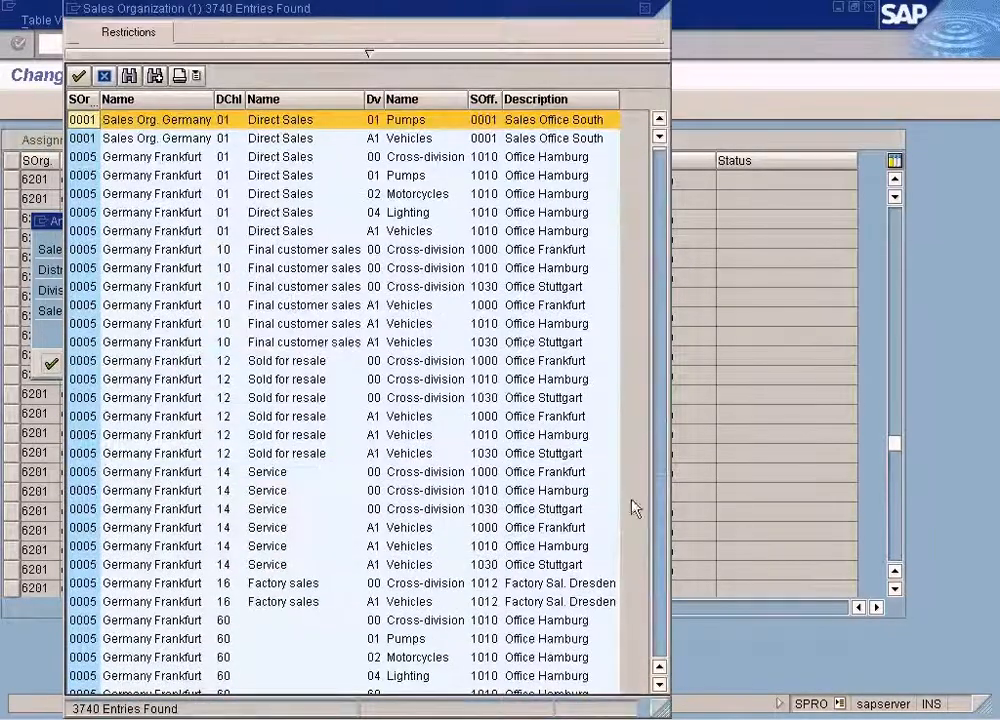
left_click(644, 12)
type("NY")
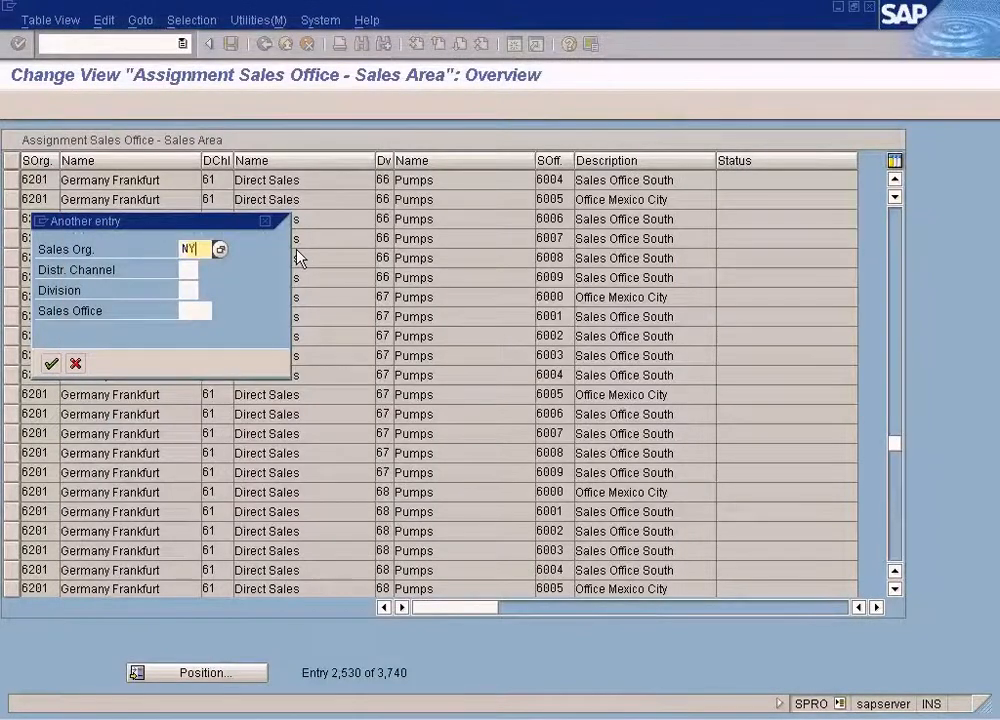
key("Return")
left_click(318, 198)
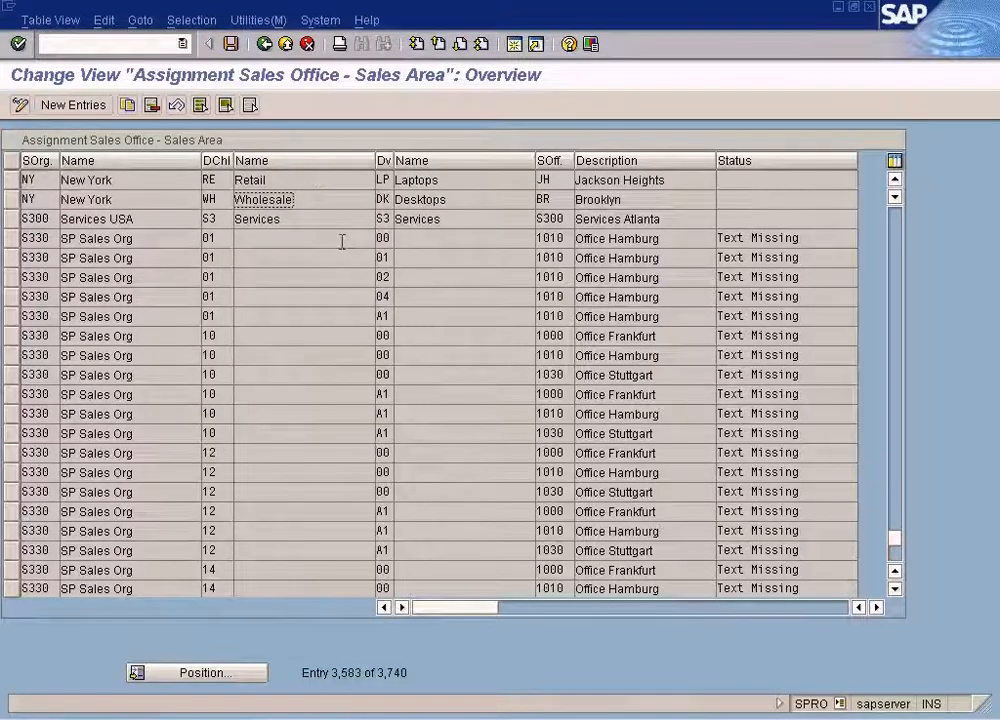
Compare the New York assignments with the sales organization diagram in Paint, and return to SAP
key("alt+Tab")
key("alt+Tab")
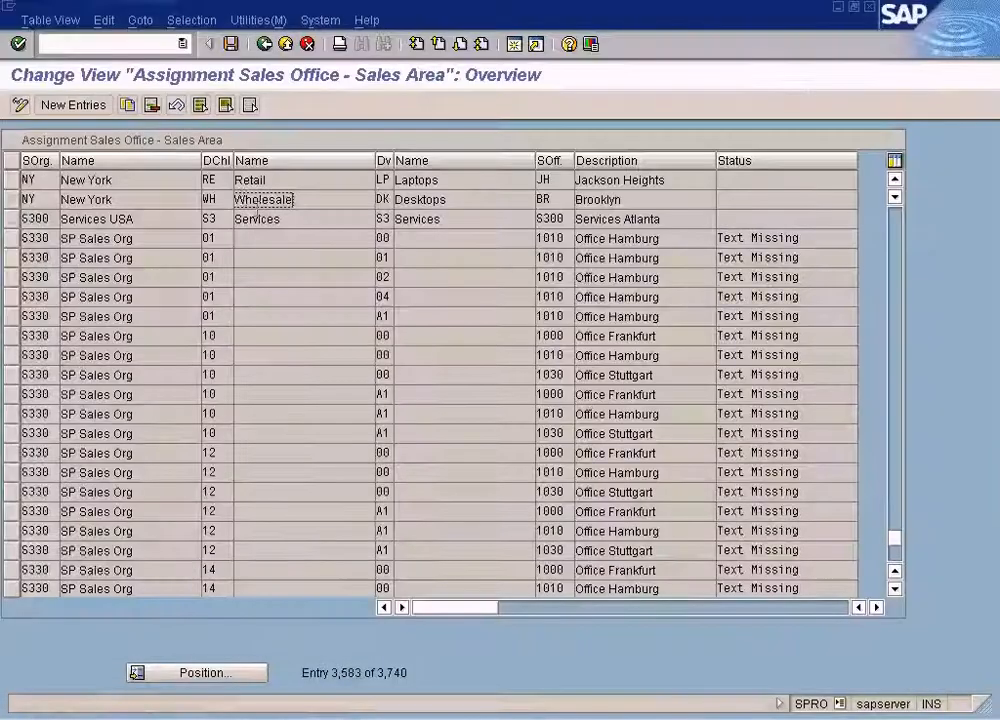
key("alt+Tab")
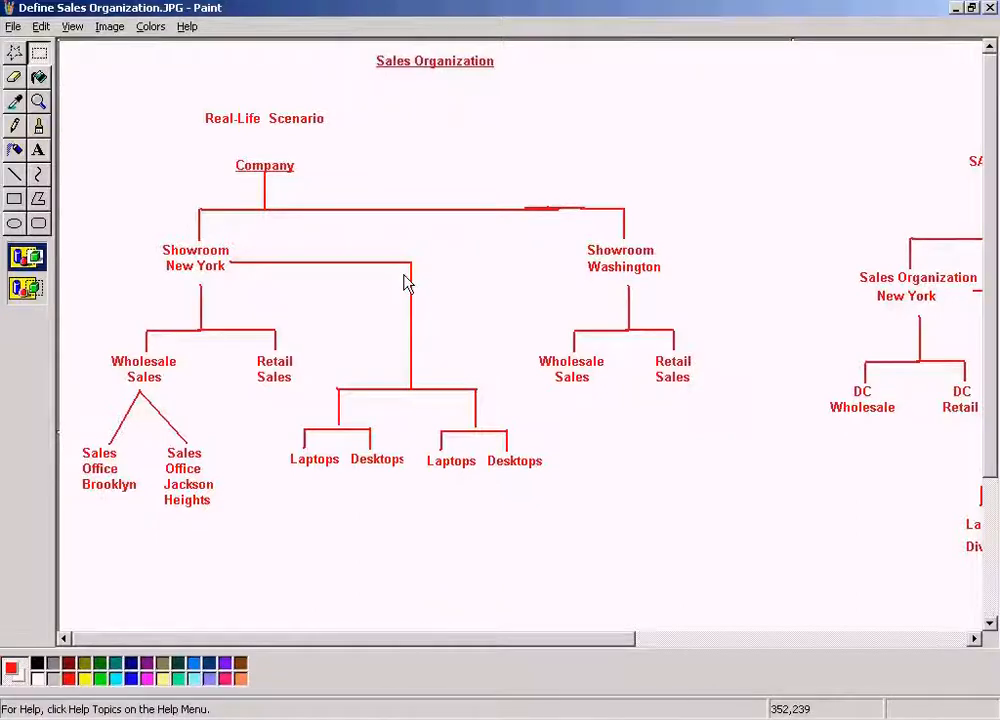
key("alt+Tab")
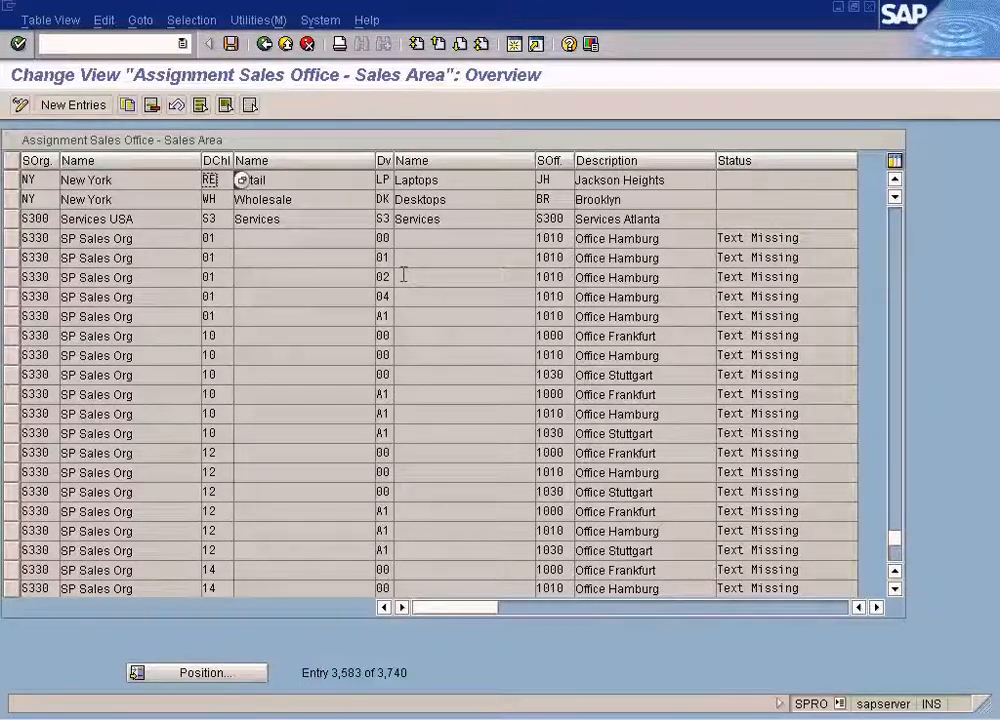
In the Paint diagram, move the Brooklyn and Jackson Heights branch below Laptops and connect it to Wholesale Sales and Laptops with lines
key("alt+Tab")
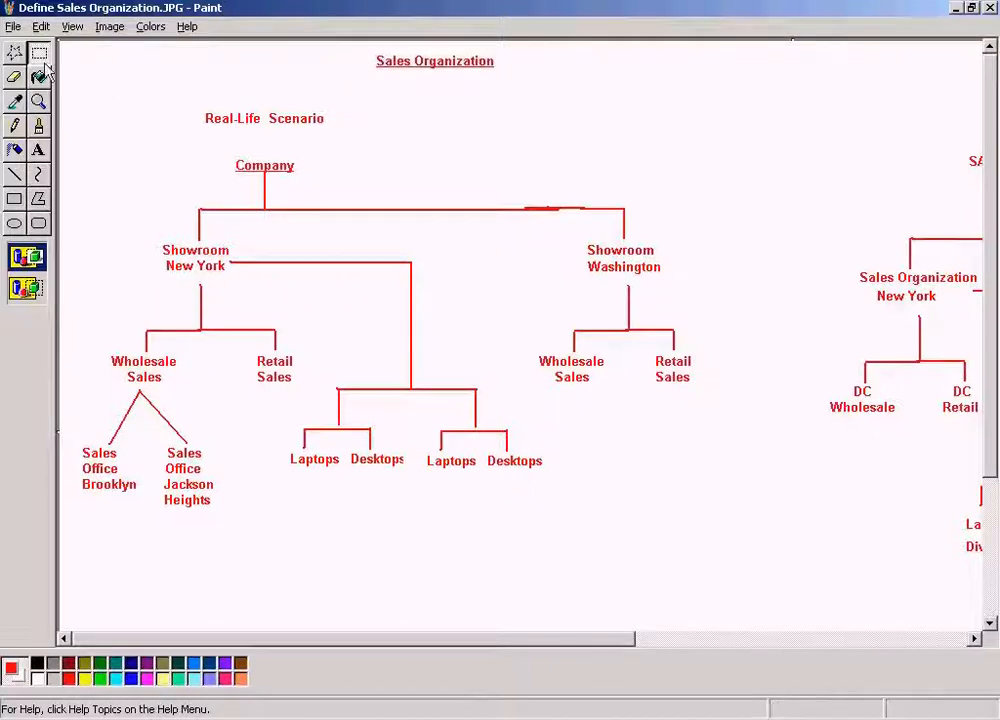
left_click_drag(236, 521, 79, 402)
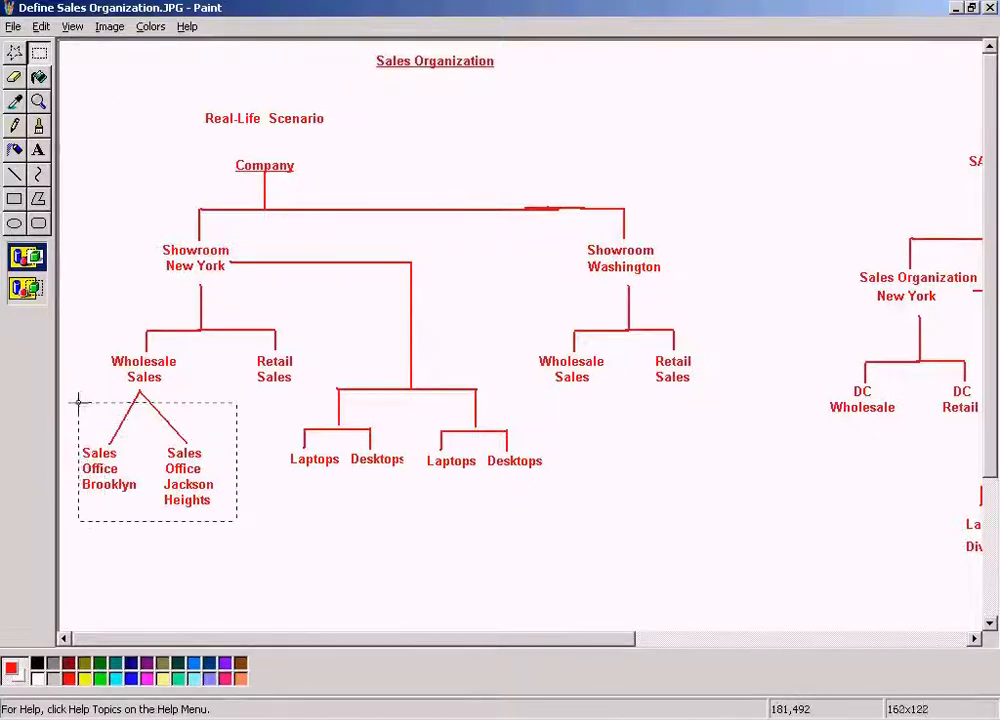
left_click_drag(179, 435, 306, 583)
left_click_drag(990, 390, 990, 498)
left_click(14, 174)
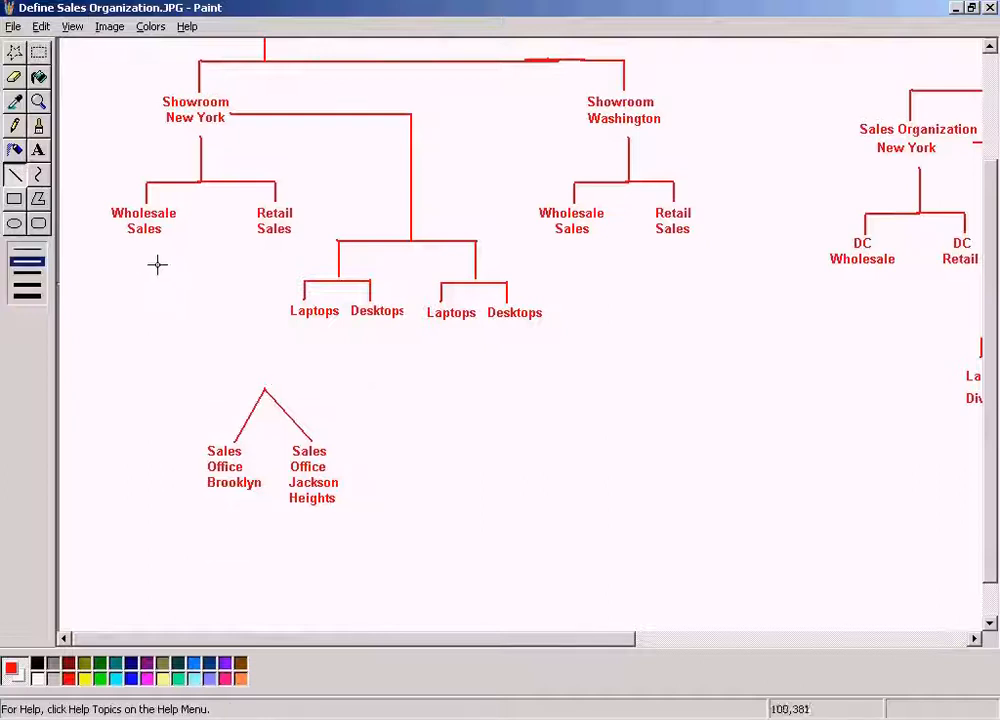
mouse_move(148, 241)
left_mouse_down()
mouse_move(246, 333)
mouse_move(268, 341)
mouse_move(299, 327)
mouse_move(268, 341)
left_mouse_up()
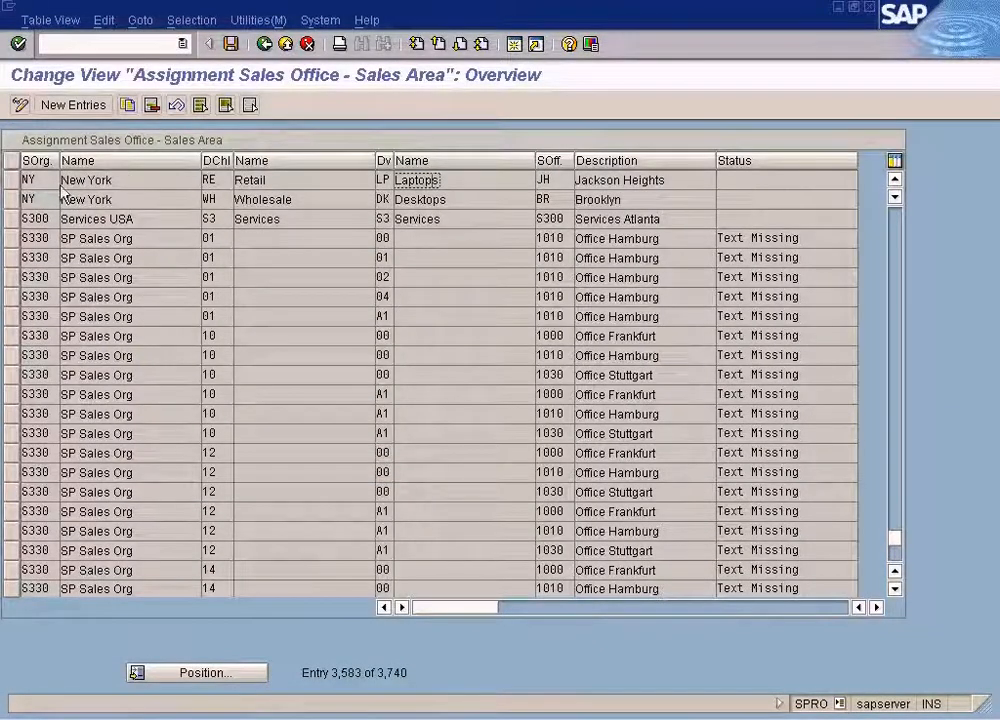
left_click(214, 180)
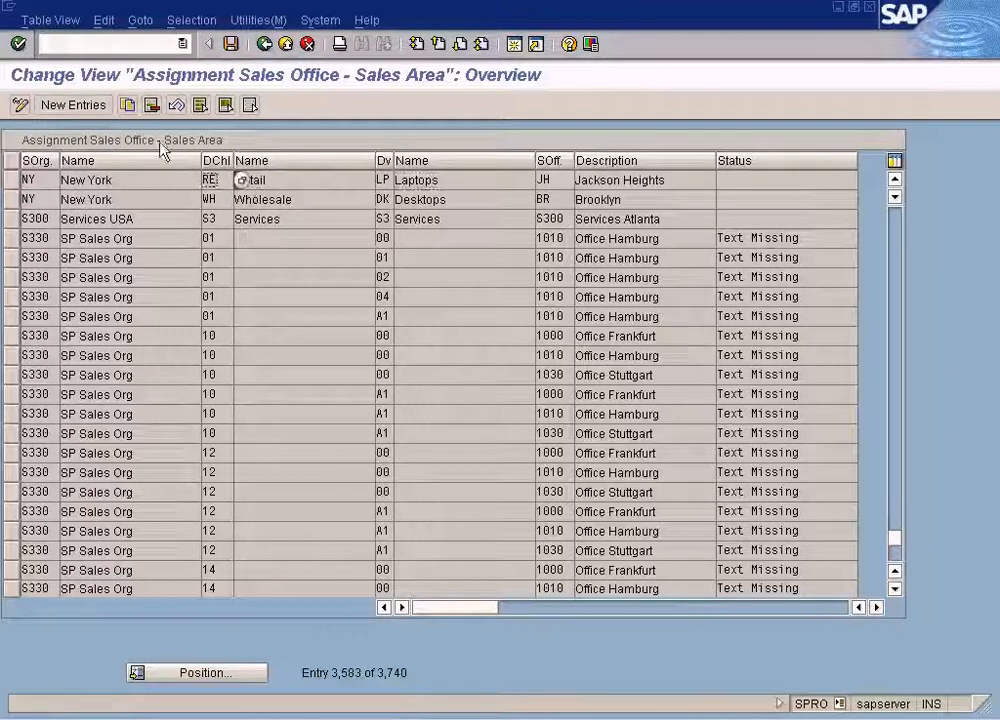
left_click(11, 180)
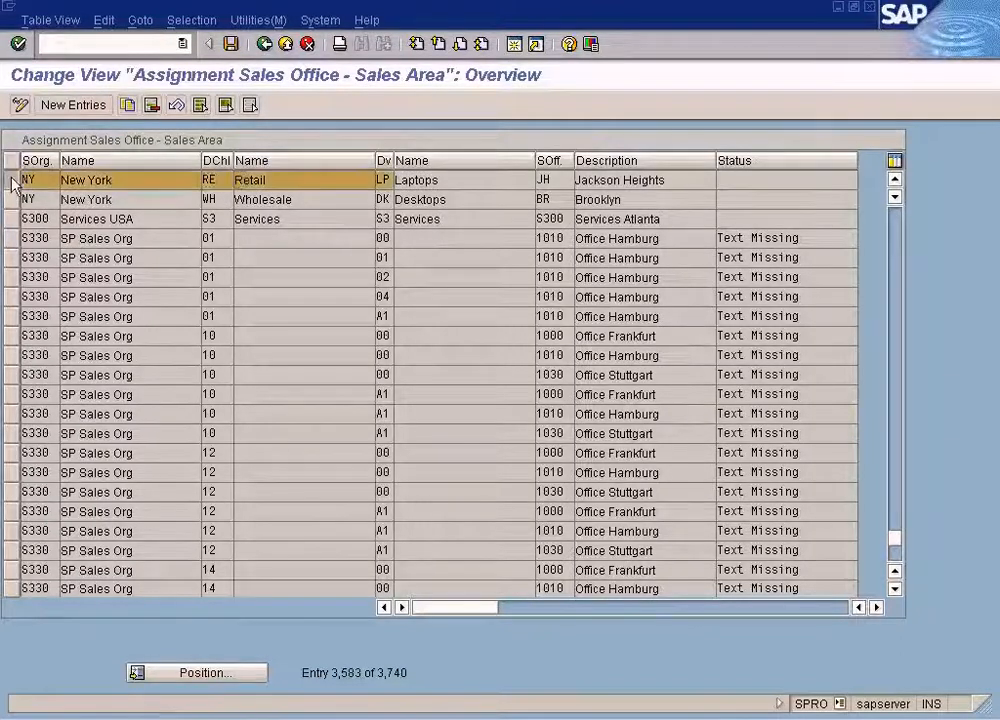
left_click(19, 106)
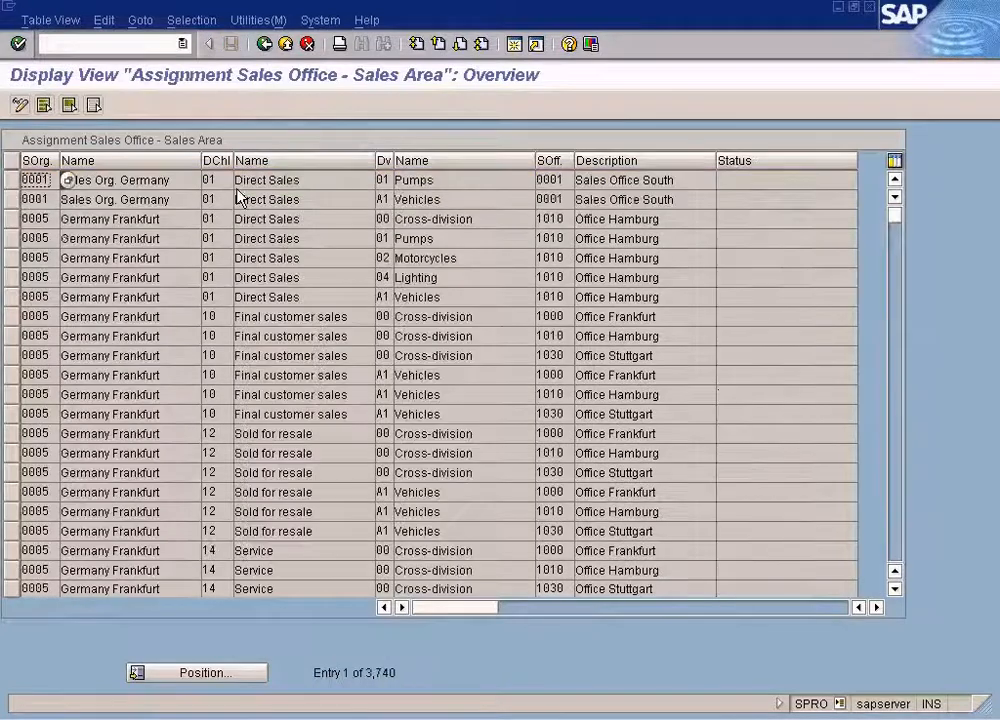
left_click(240, 674)
type("ny")
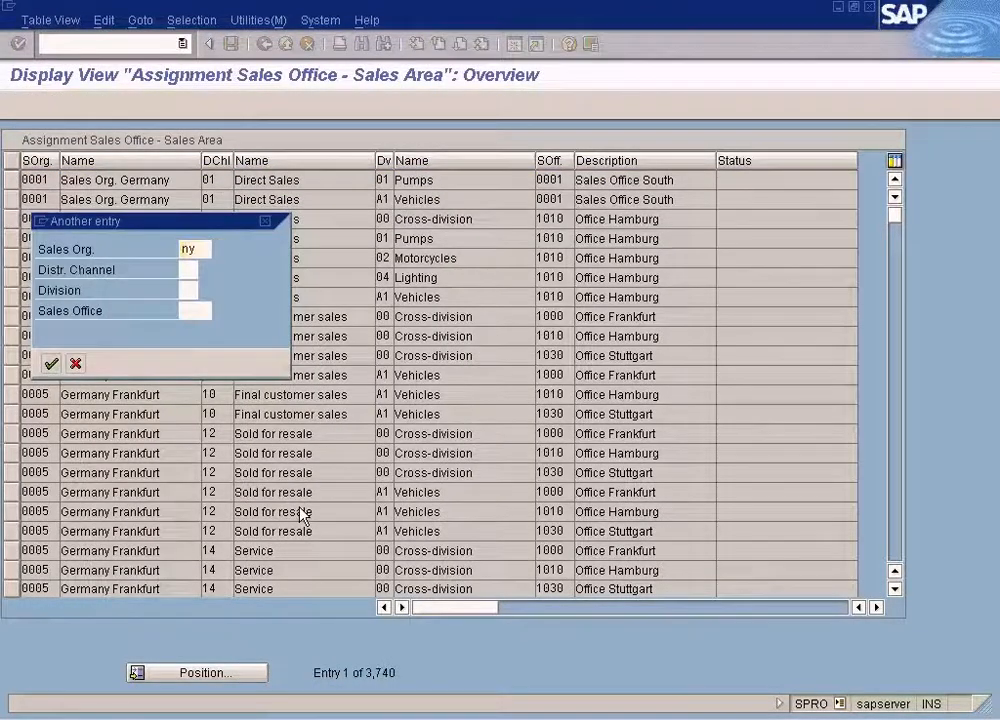
key("Return")
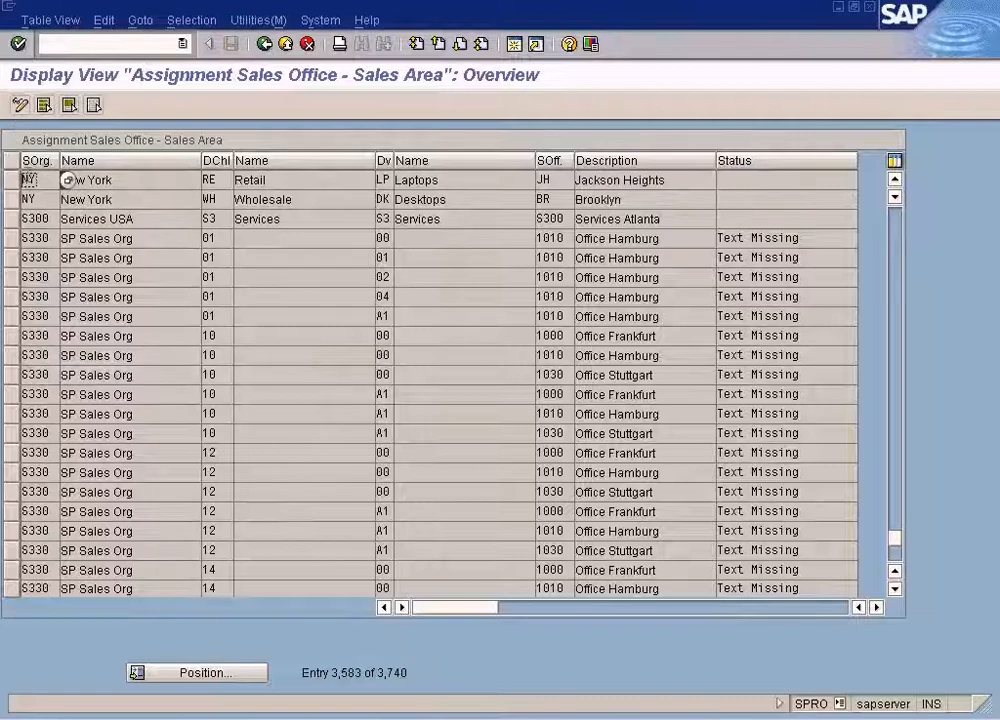
left_click(68, 180)
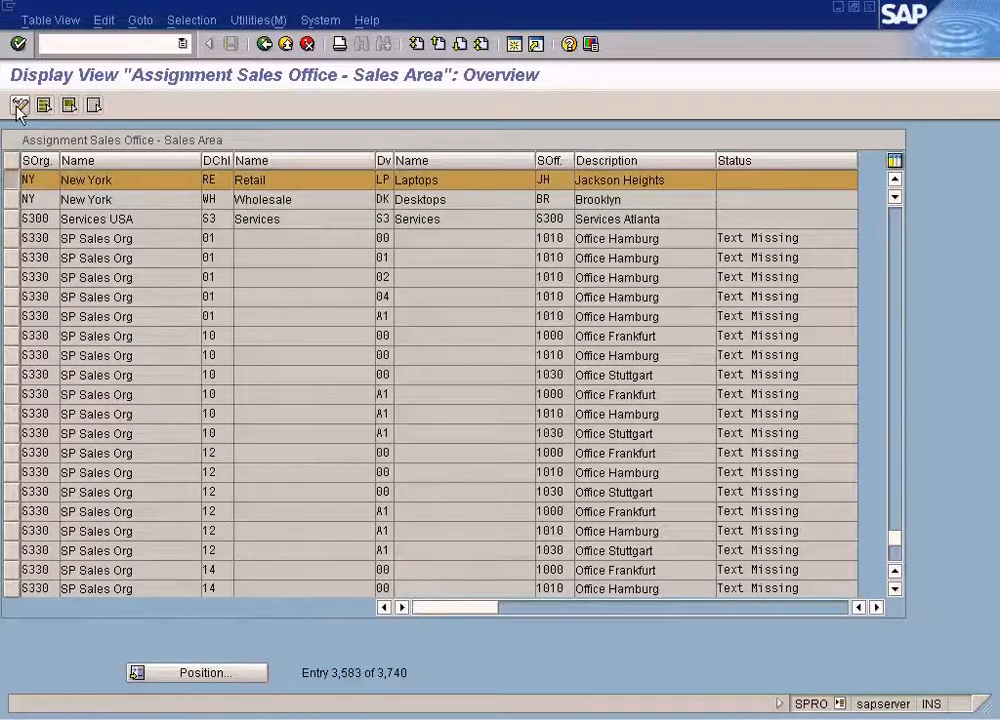
left_click(18, 106)
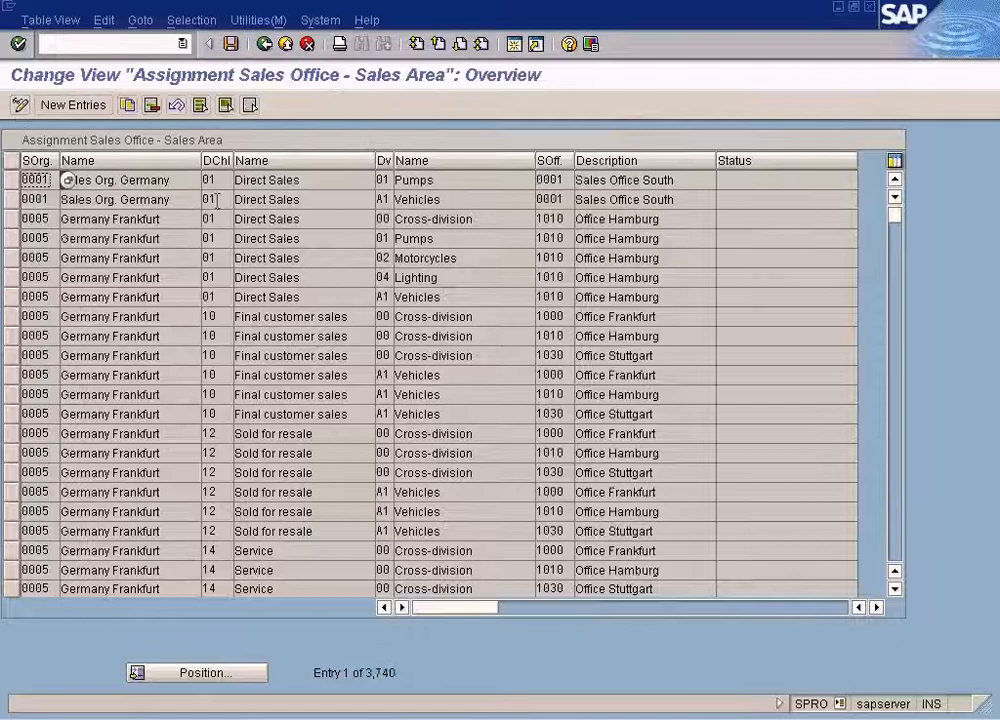
Position the list at sales organization NY, delete both New York sales office assignments and save
left_click(215, 677)
type("ny")
key("Return")
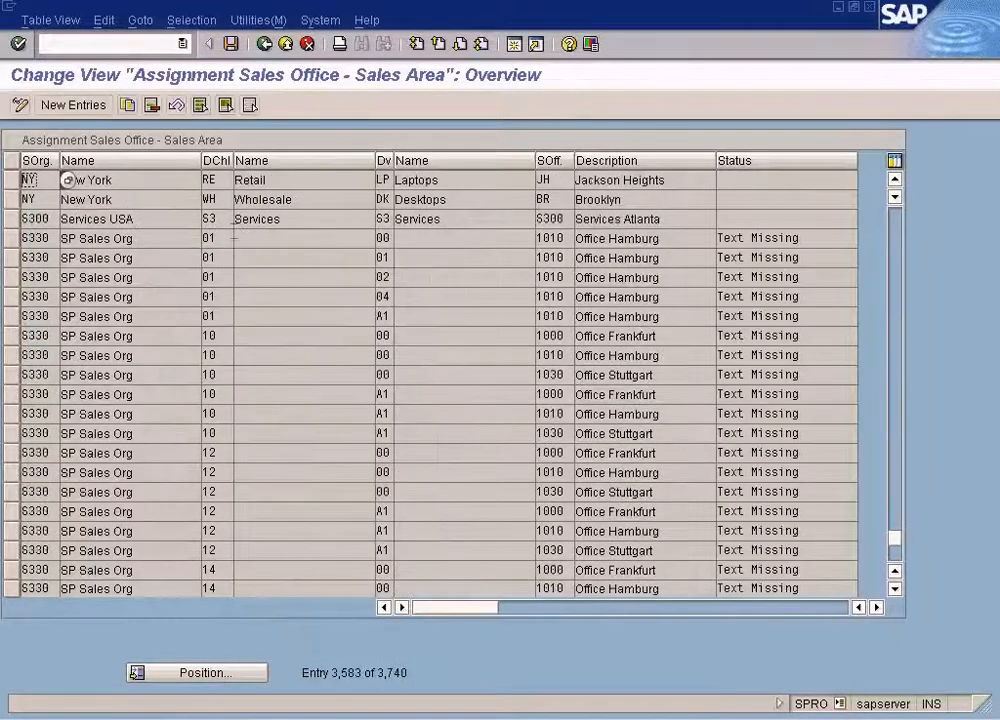
left_click(12, 180)
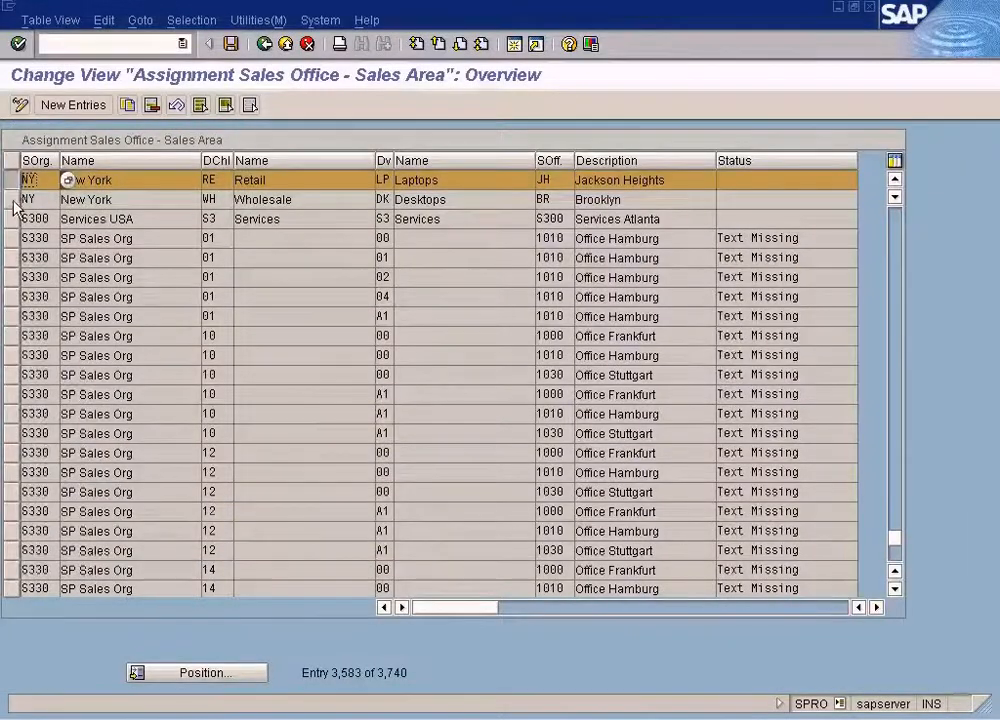
left_click(13, 200)
left_click(152, 105)
left_click(231, 44)
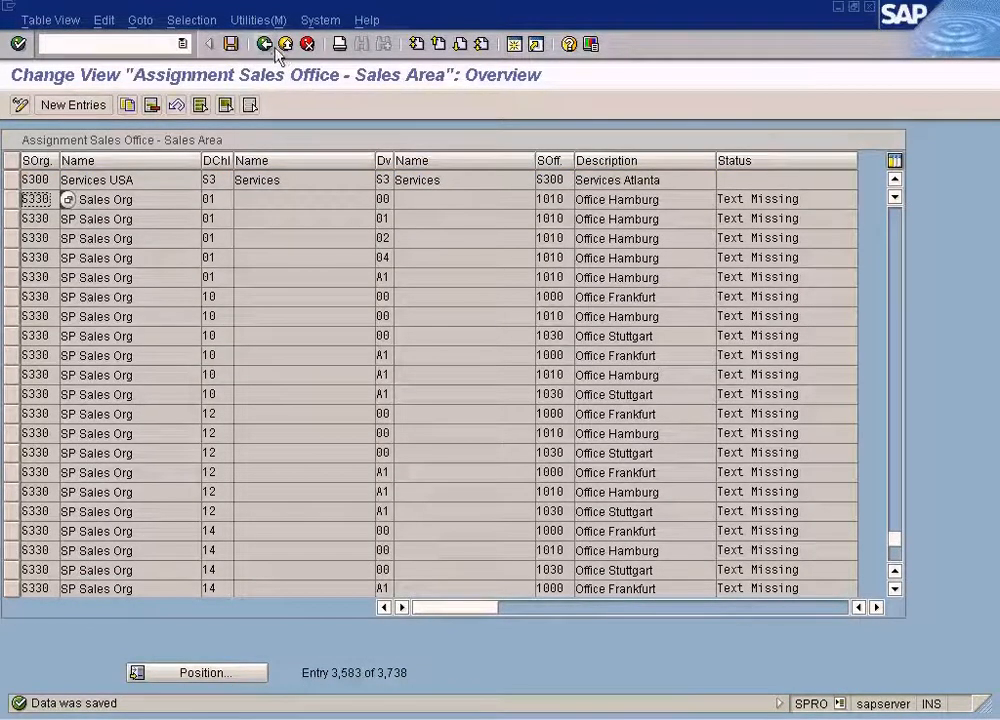
Return to the implementation guide, reopen the sales office to sales area assignments and start adding new entries
left_click(264, 44)
left_click(131, 509)
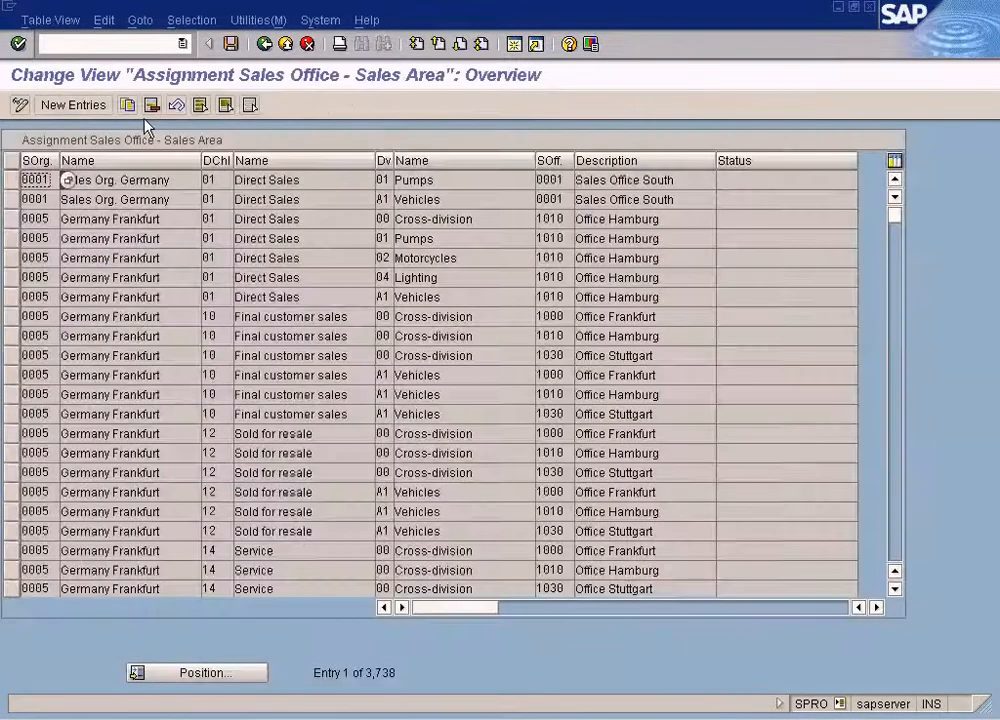
left_click(90, 105)
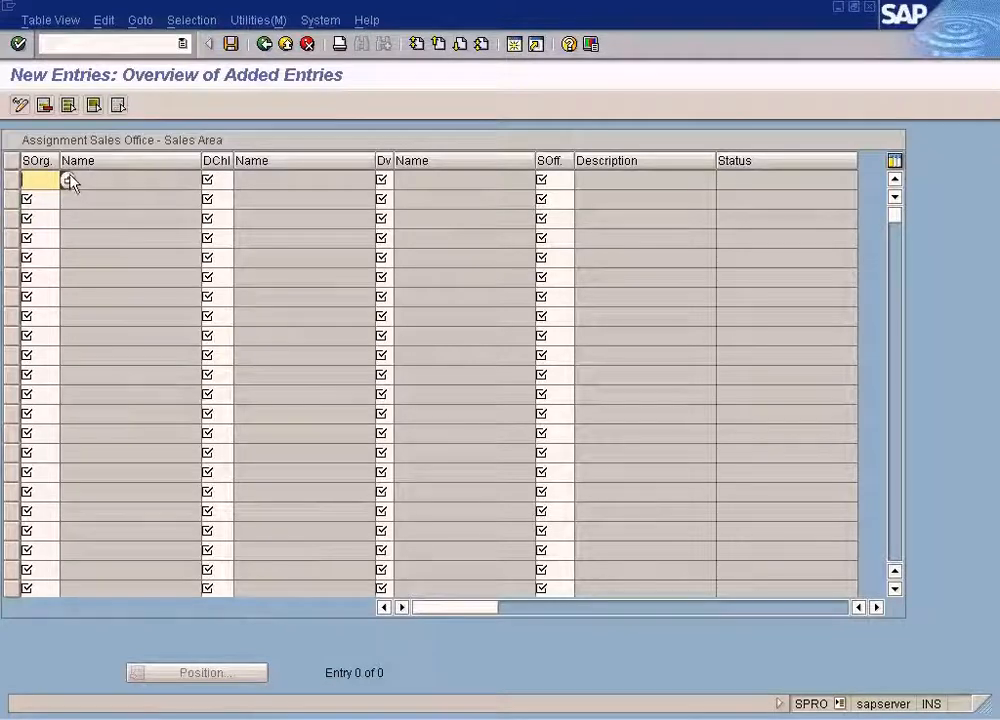
Following the Paint diagram, assign sales office BR to sales organization NY, distribution channel WH and division LP, and save
key("Tab")
key("alt+Tab")
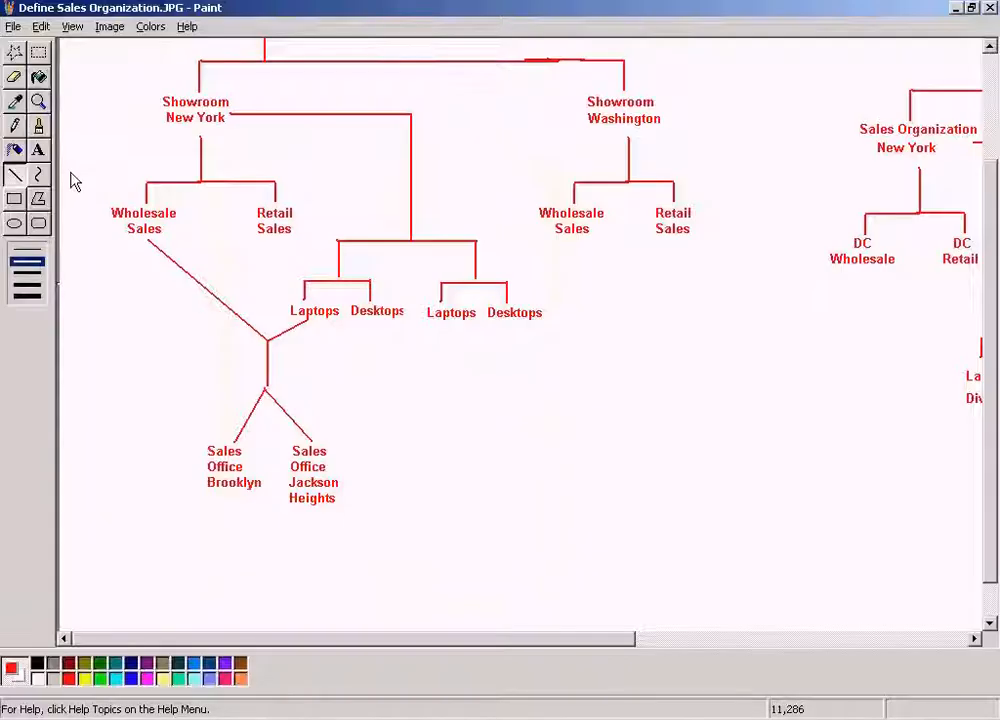
key("alt+Tab")
type("WH")
key("alt+Tab")
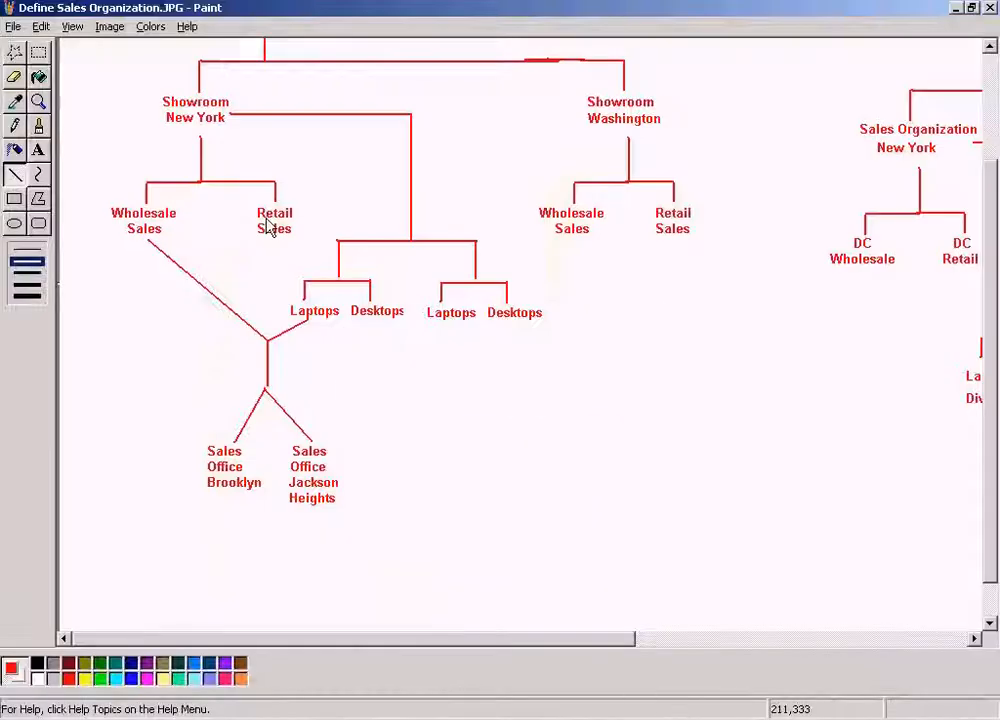
key("alt+Tab")
key("Tab")
type("1")
key("Tab")
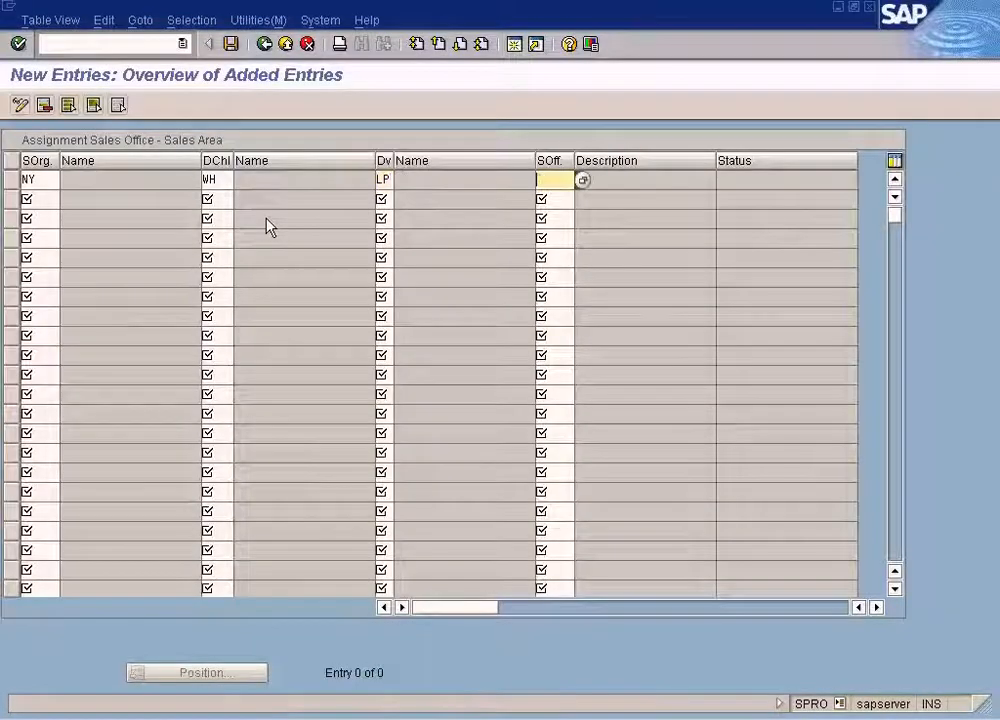
key("alt+Tab")
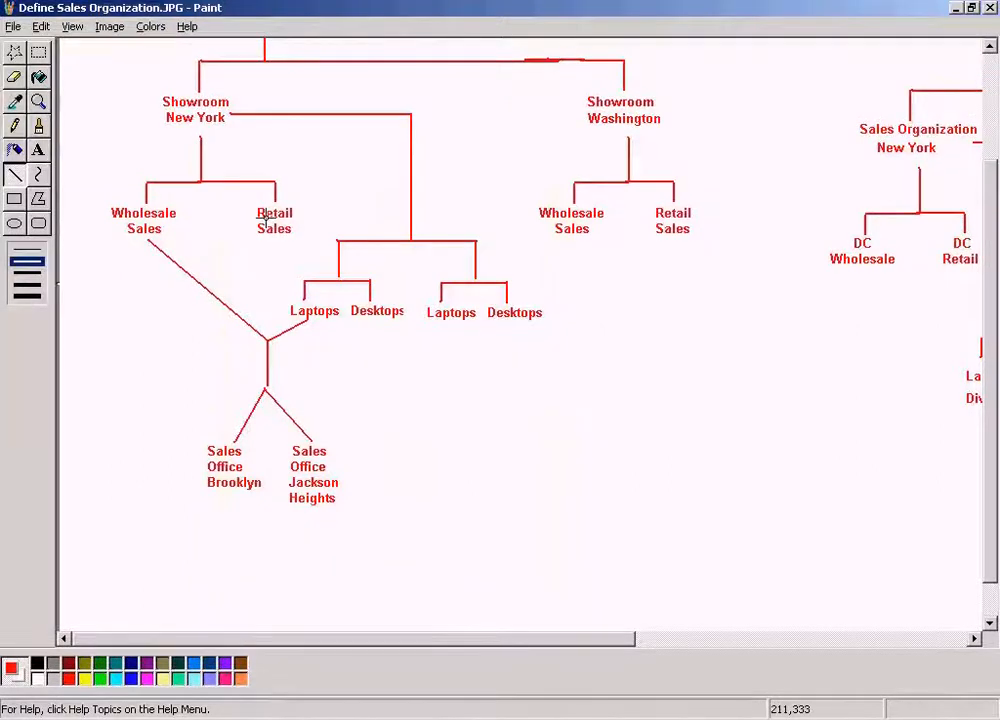
key("alt+Tab")
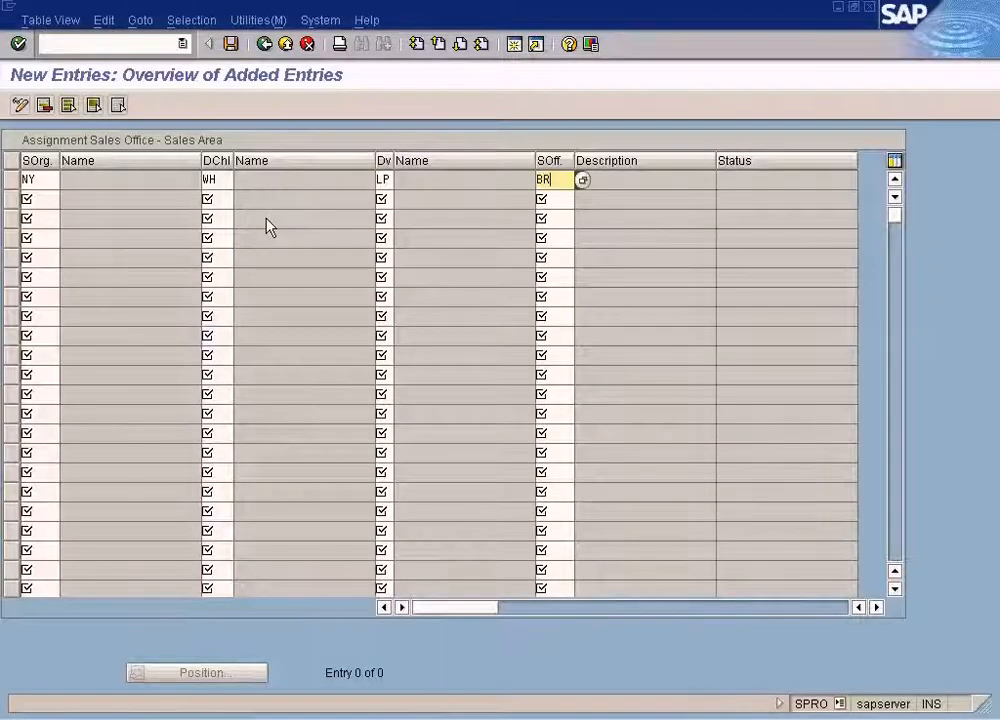
left_click(230, 45)
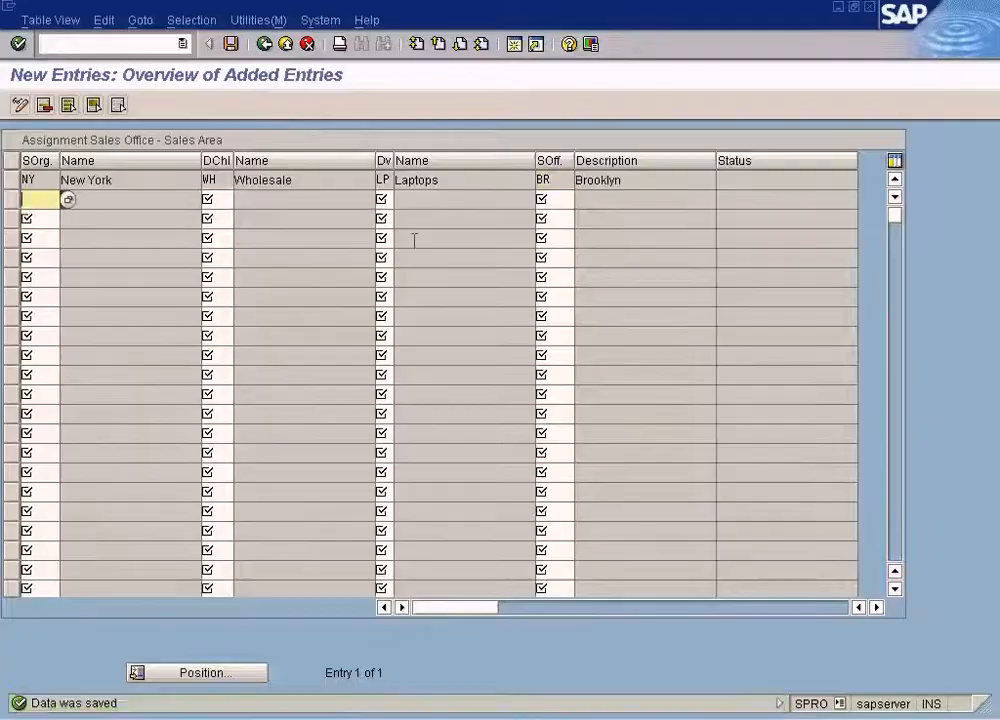
Add a second assignment for sales organization NY, distribution channel WH, division LP and sales office JH, checking the diagram, and save
key("alt+Tab")
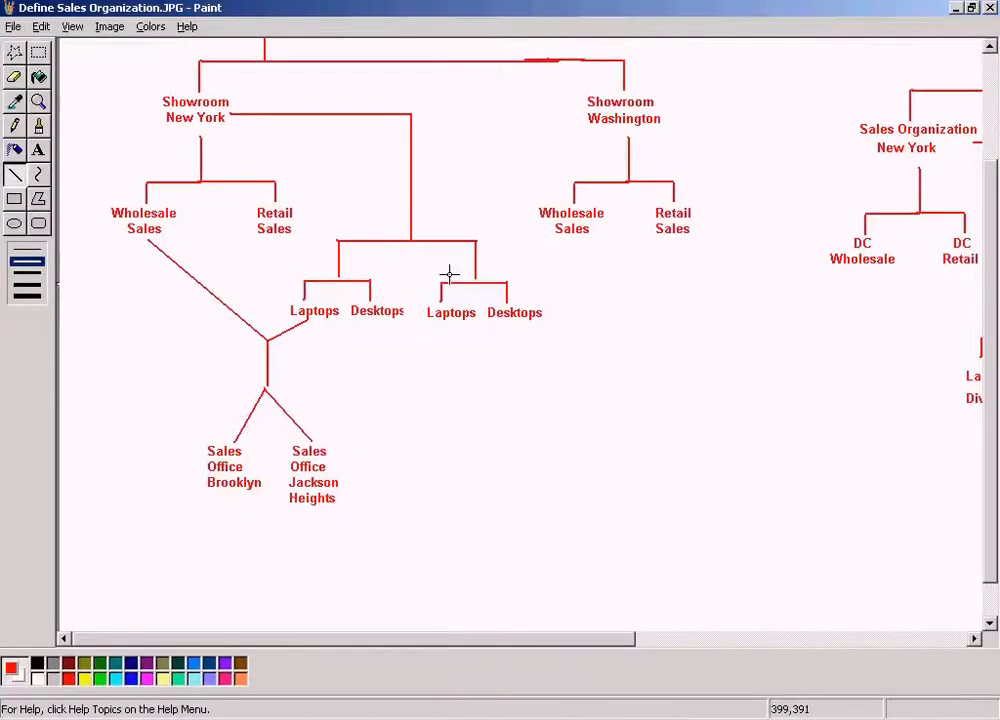
key("alt+Tab")
key("Tab")
key("alt+Tab")
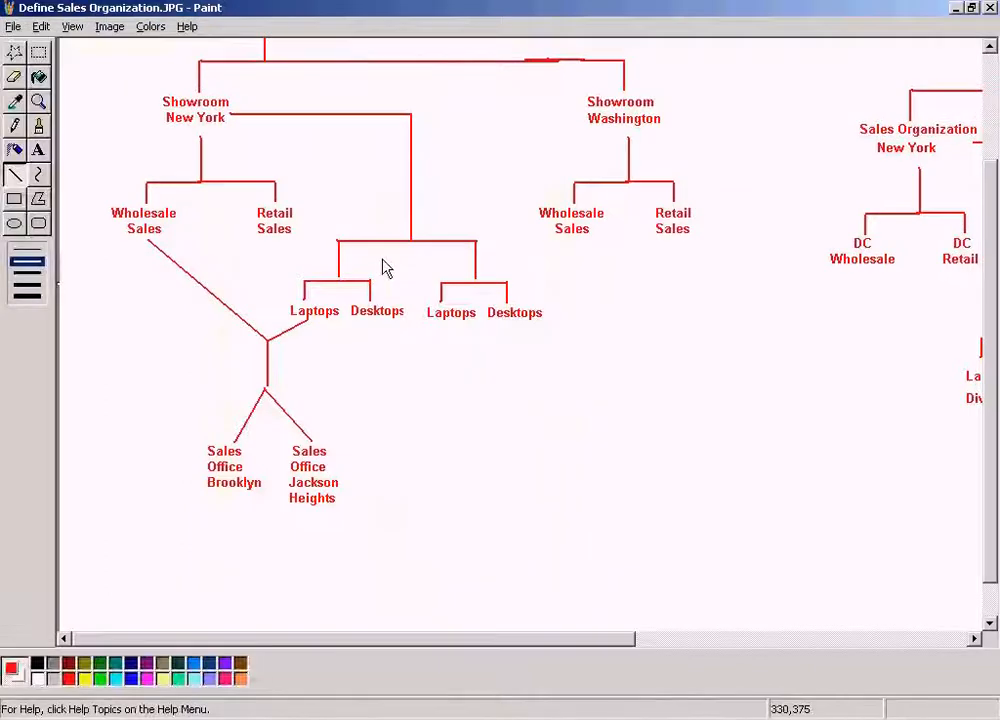
key("alt+Tab")
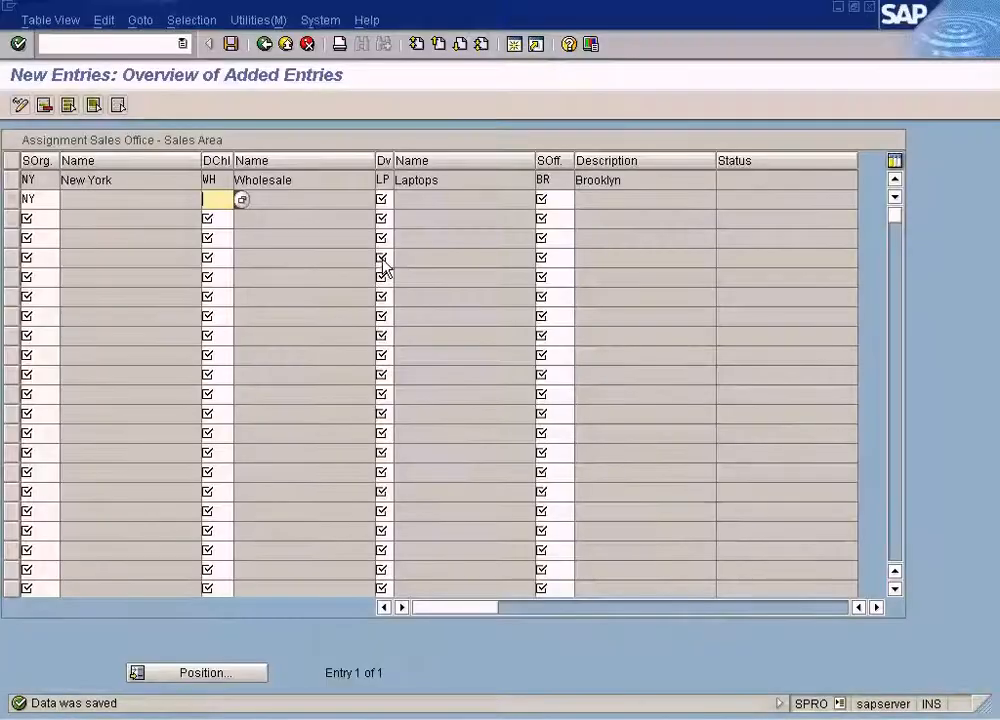
key("Tab")
key("alt+Tab")
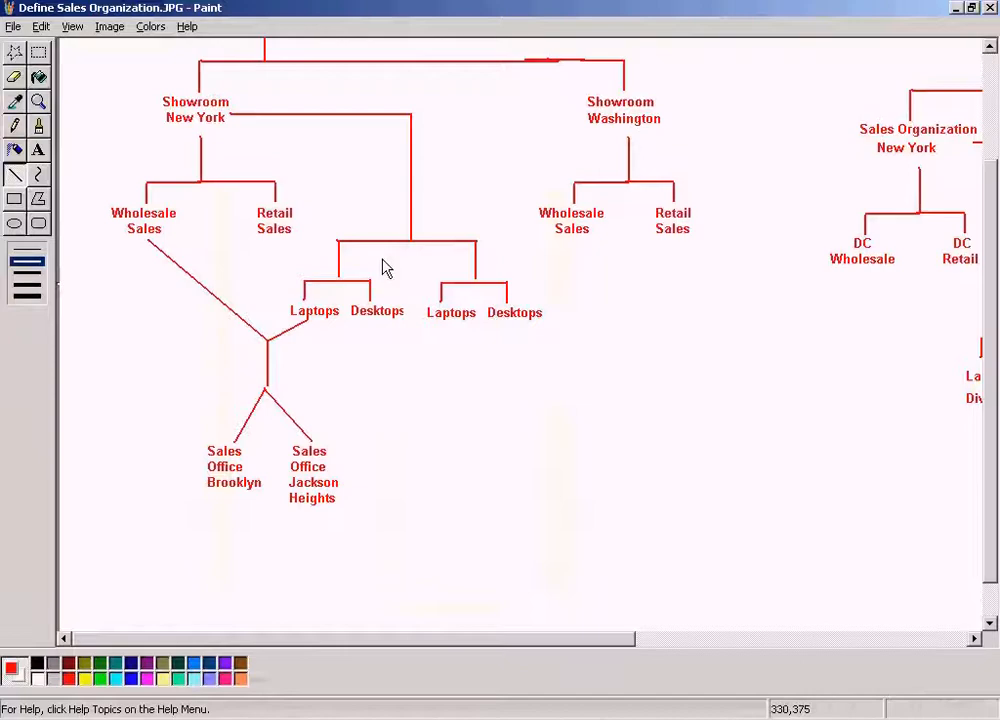
key("alt+Tab")
type("LF")
key("Tab")
key("alt+Tab")
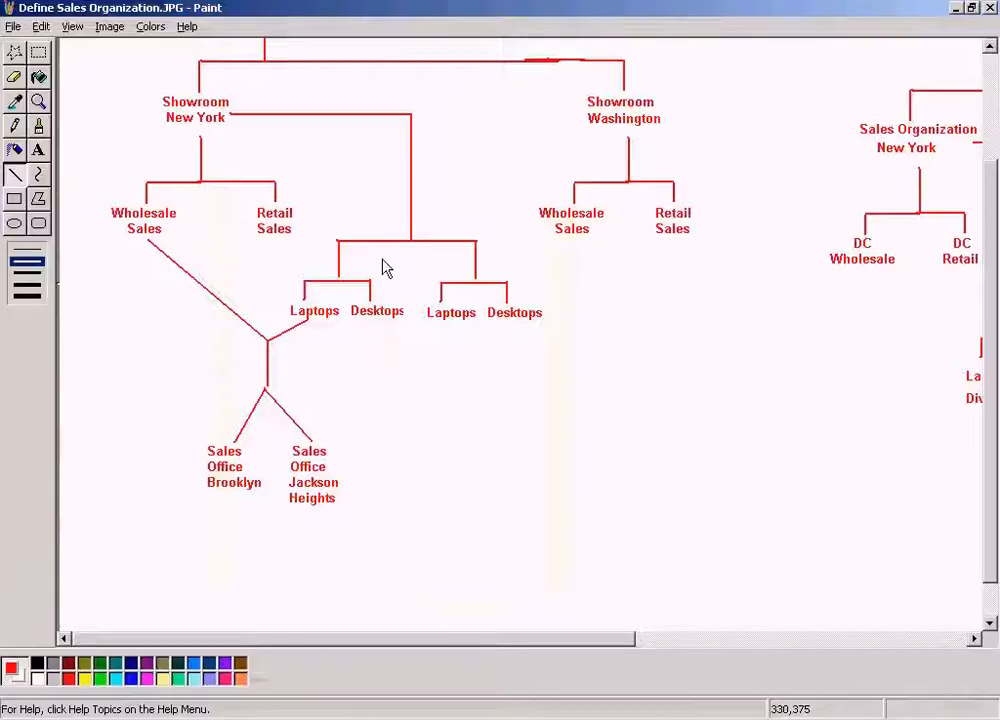
key("alt+Tab")
type("JH")
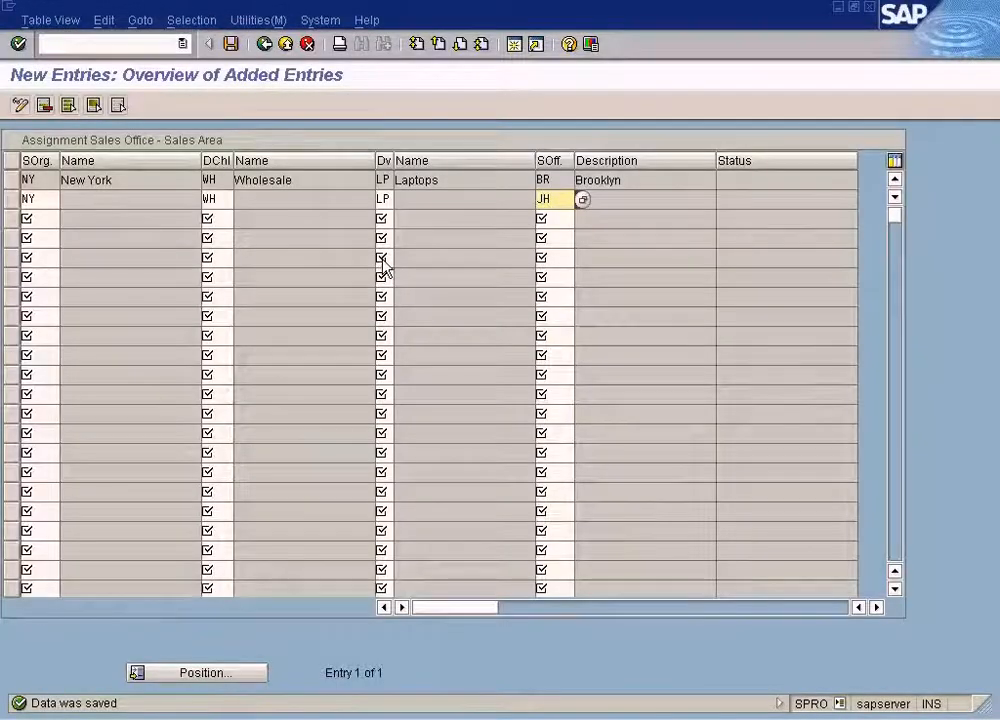
left_click(231, 44)
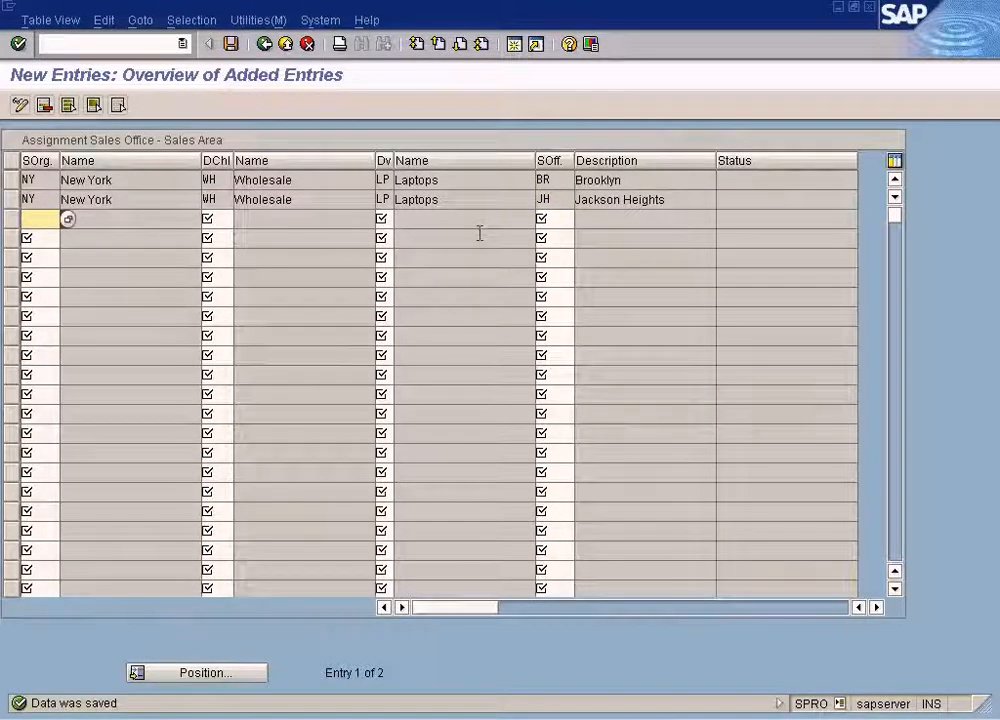
Compare the Brooklyn and Jackson Heights sales offices marked in the Paint diagram with the saved sales area assignments in SAP
key("alt+Tab")
key("alt+Tab")
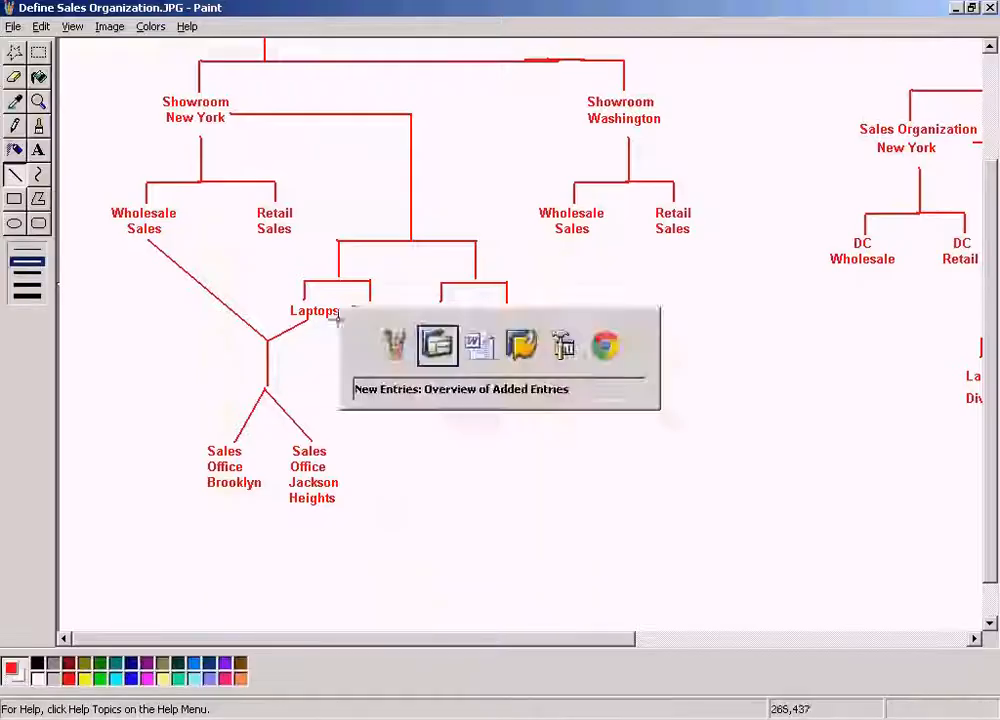
key("alt+Tab")
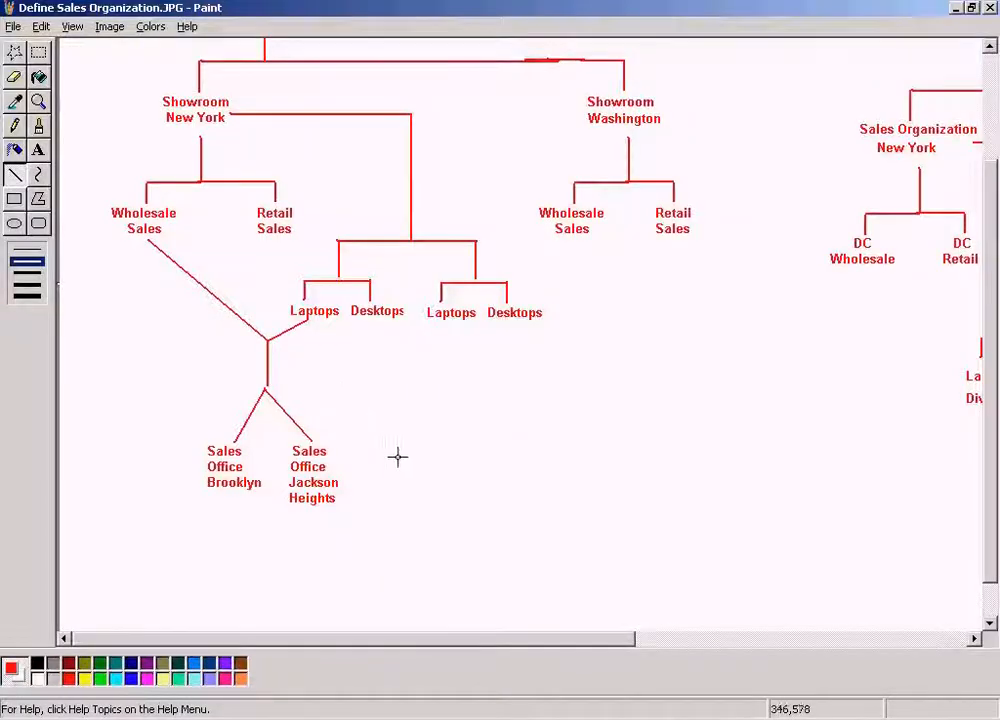
left_click(37, 53)
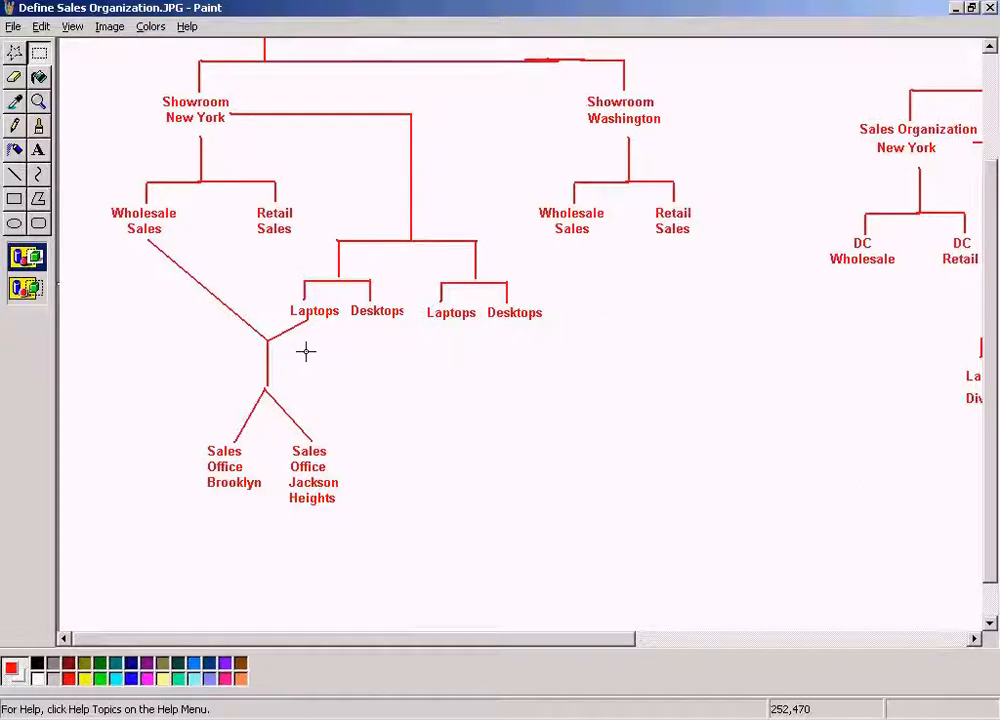
left_click_drag(368, 519, 185, 437)
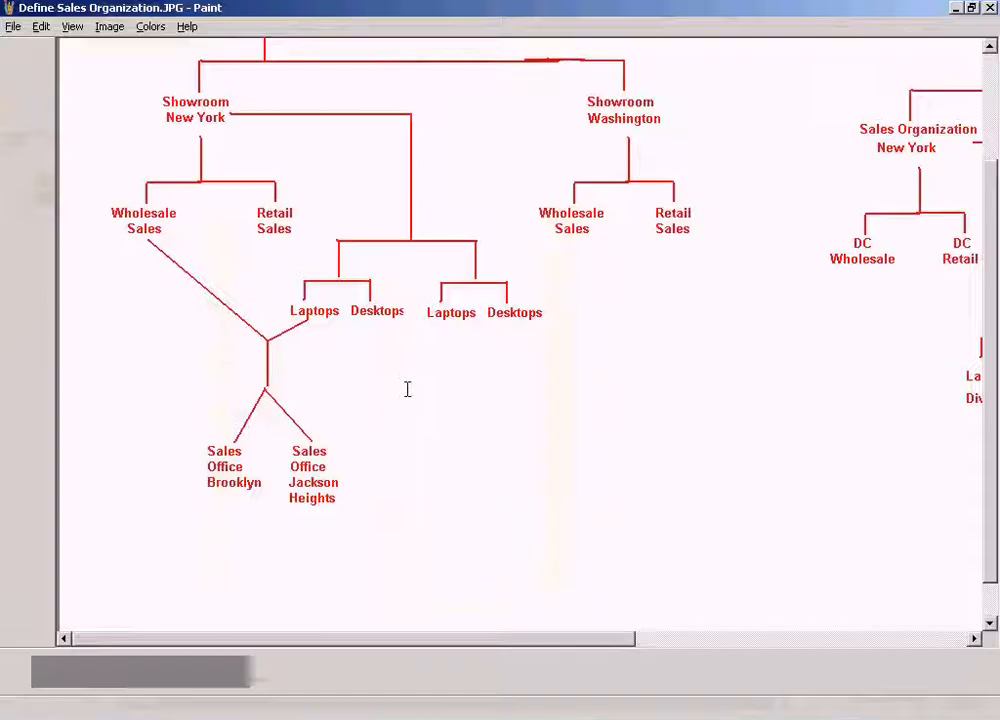
mouse_move(174, 431)
left_mouse_down()
mouse_move(351, 515)
mouse_move(368, 537)
left_mouse_up()
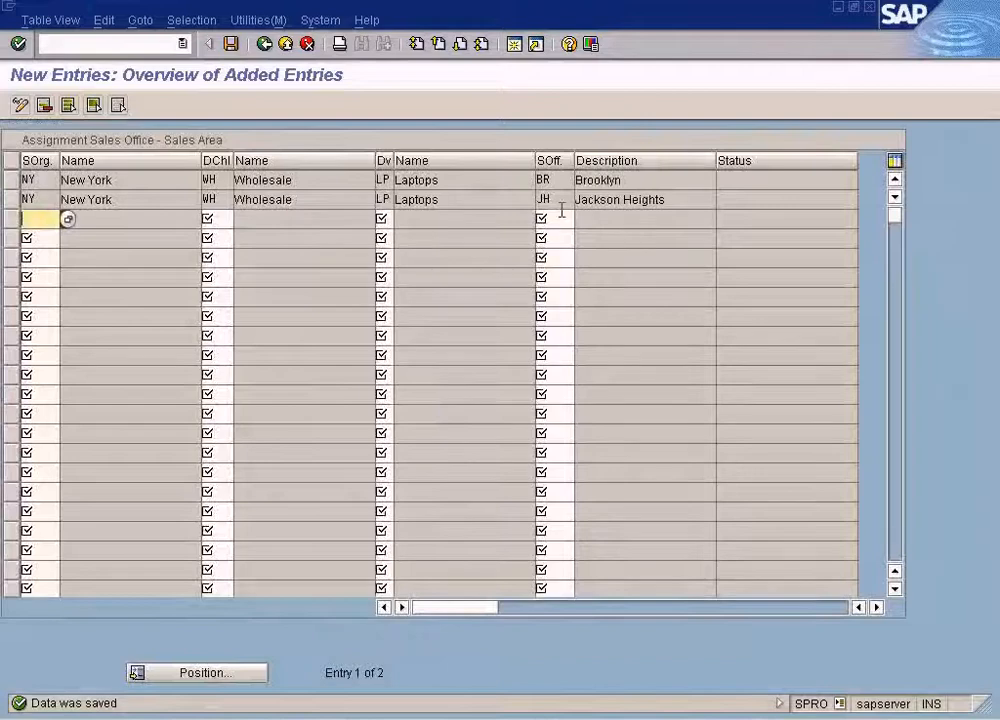
left_click(562, 212)
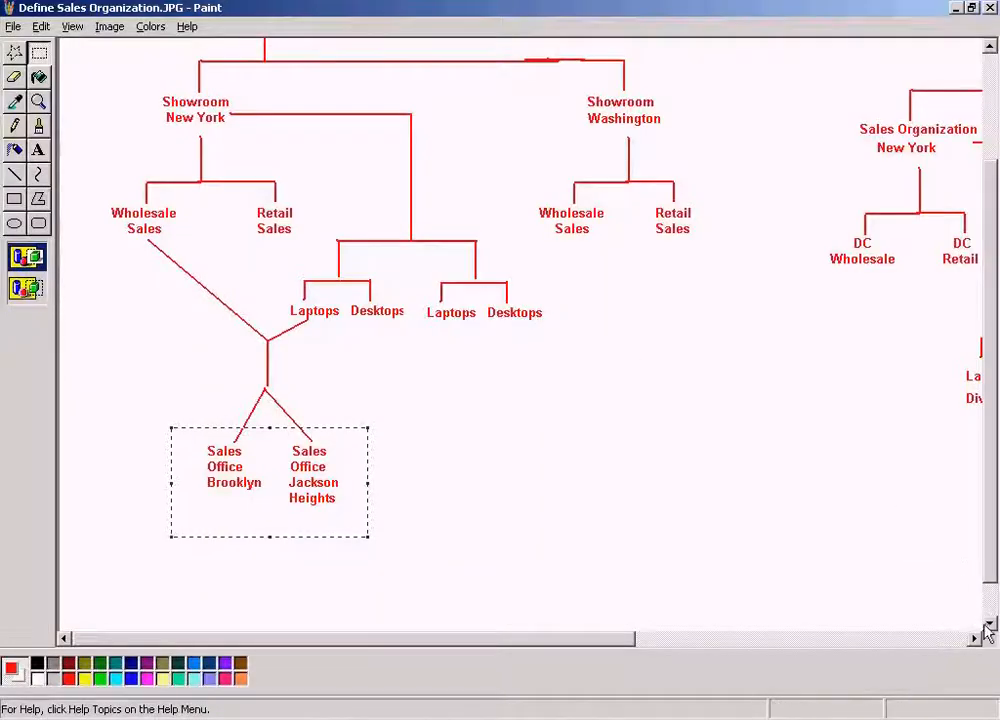
In the Paint diagram, copy the stem with the Brooklyn and Jackson Heights sales offices over towards Sales Organization New York
left_click(989, 623)
left_click(471, 454)
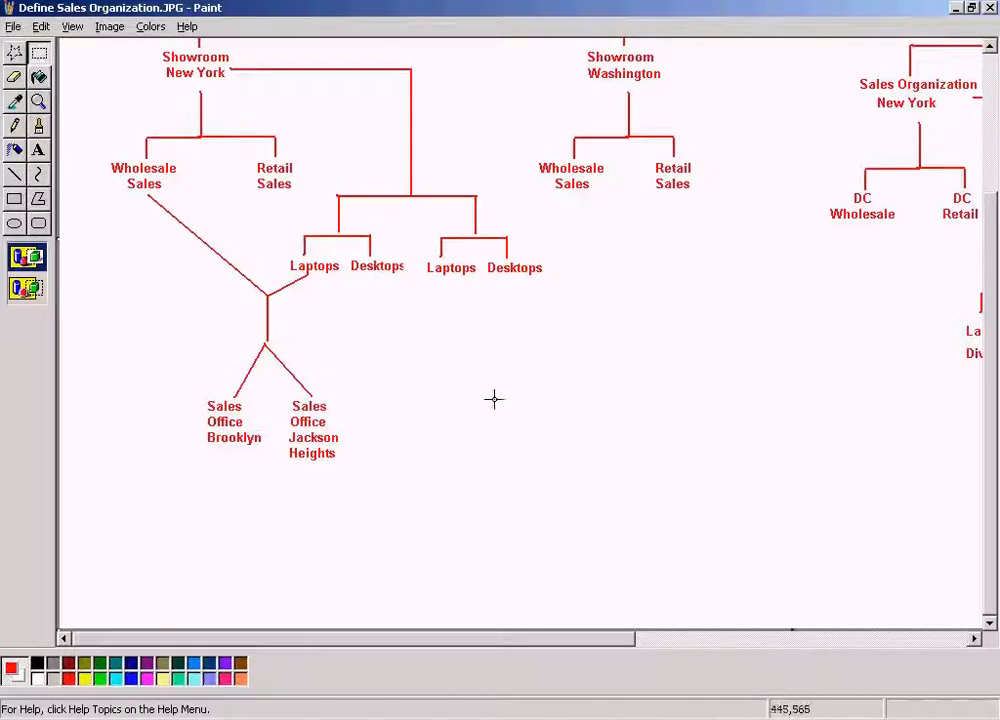
left_click(975, 639)
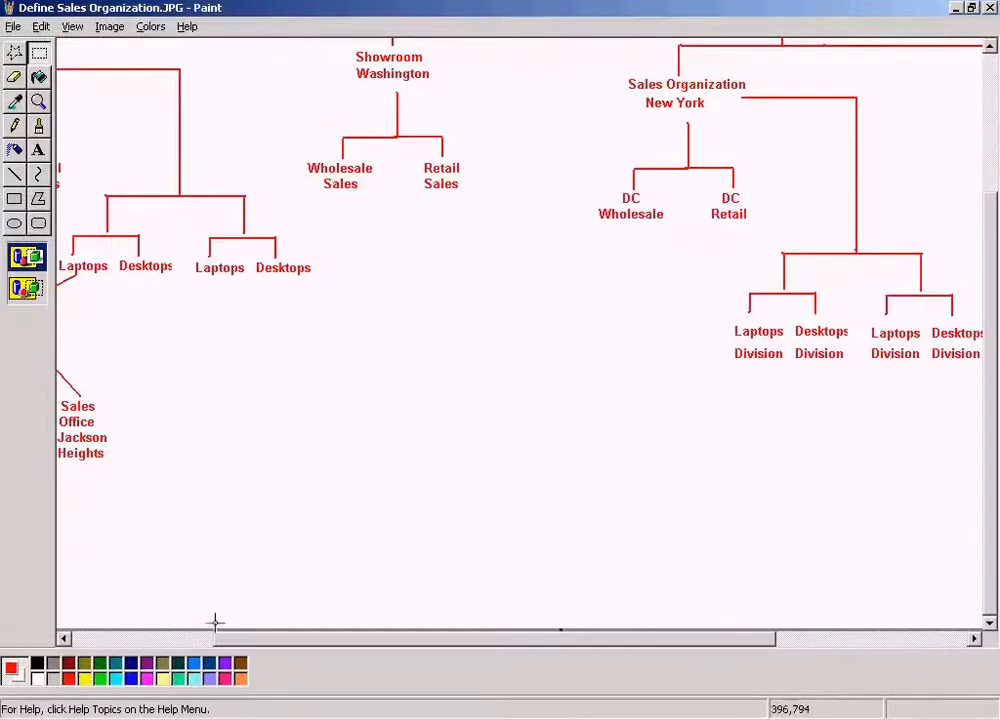
key("alt+Tab")
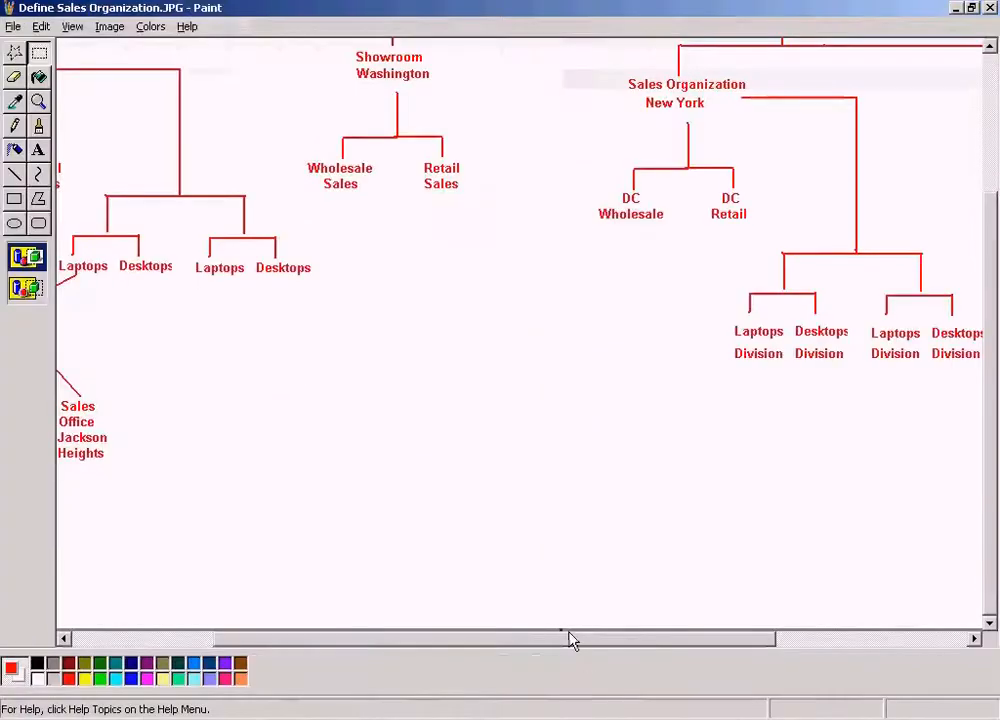
left_click(143, 636)
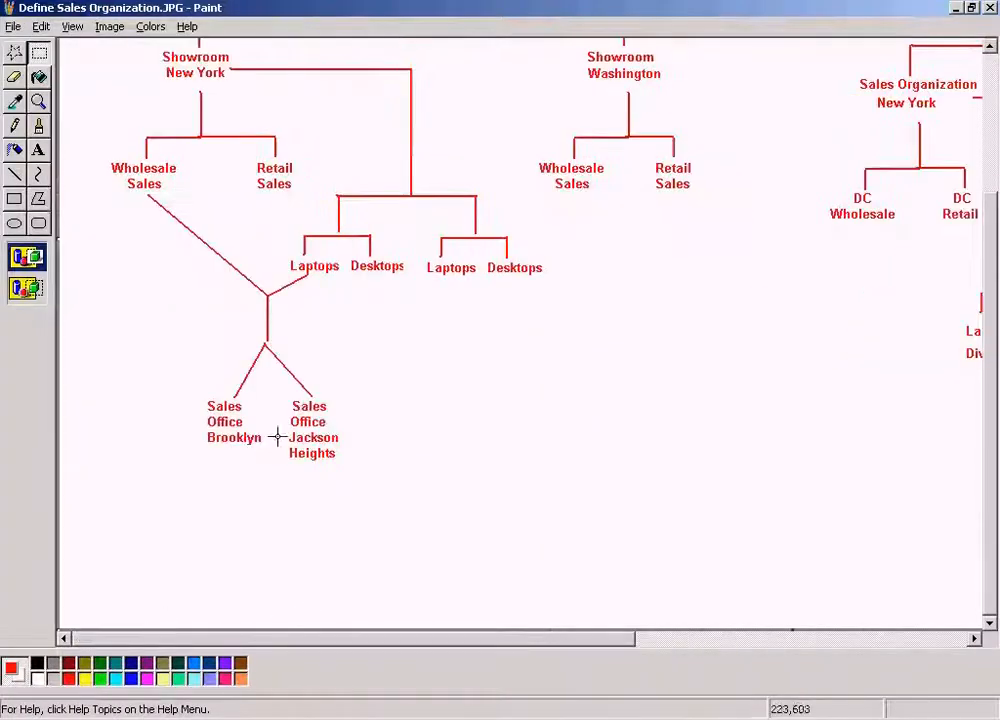
left_click_drag(391, 479, 122, 292)
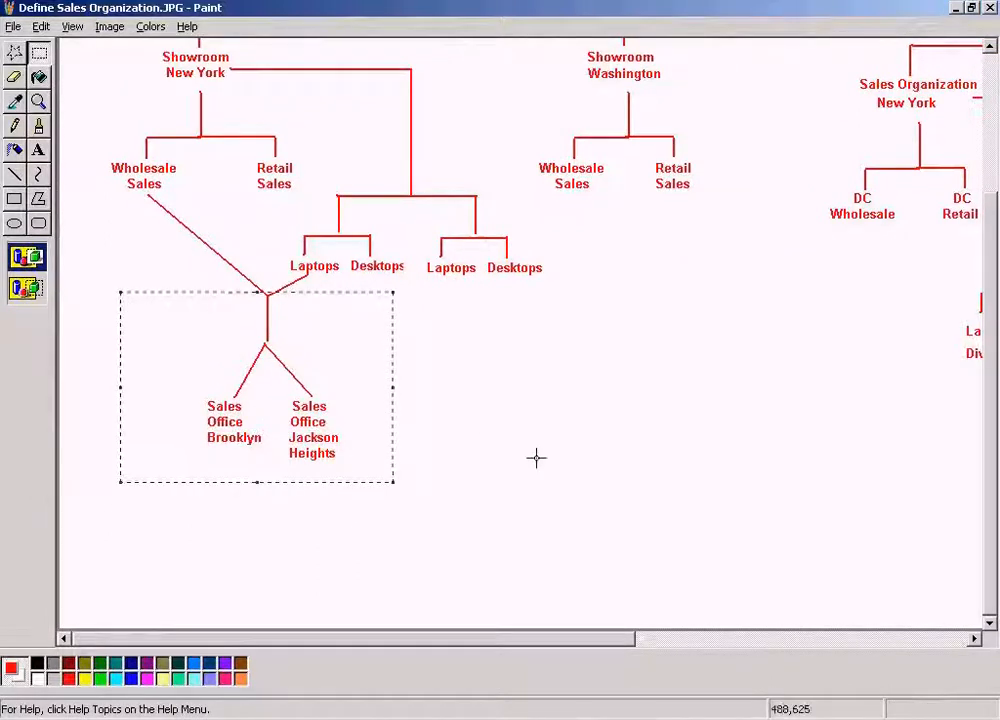
left_click_drag(342, 343, 938, 545)
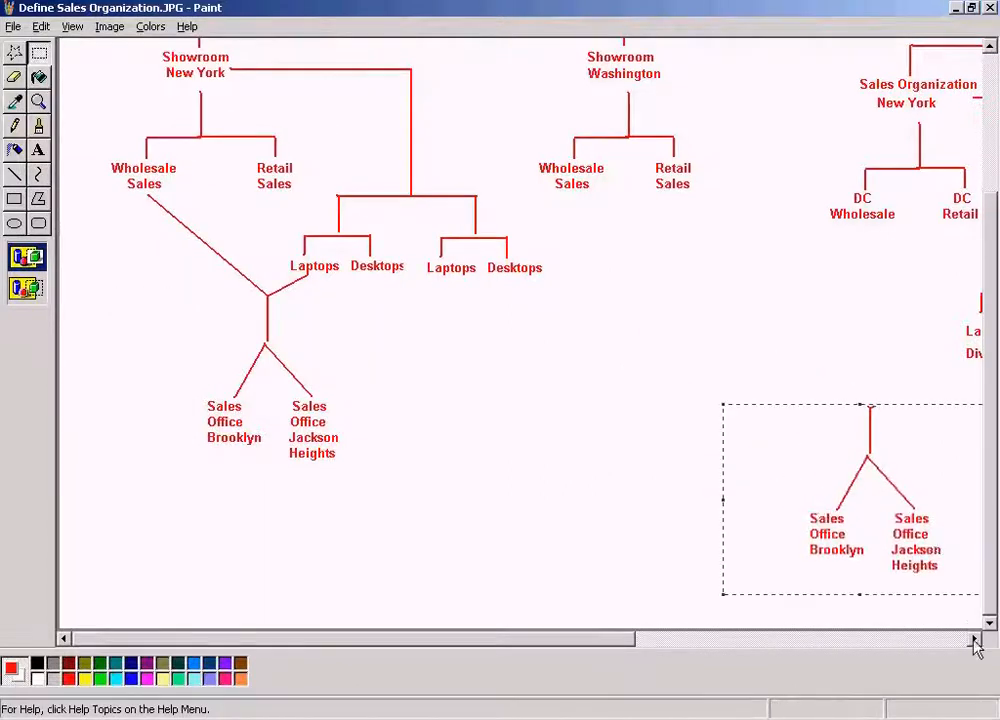
Reposition the copied sales office branch in the empty space beneath DC Wholesale and the Laptops Division, and deselect it
left_click(975, 638)
left_click_drag(732, 543, 786, 562)
left_click(203, 638)
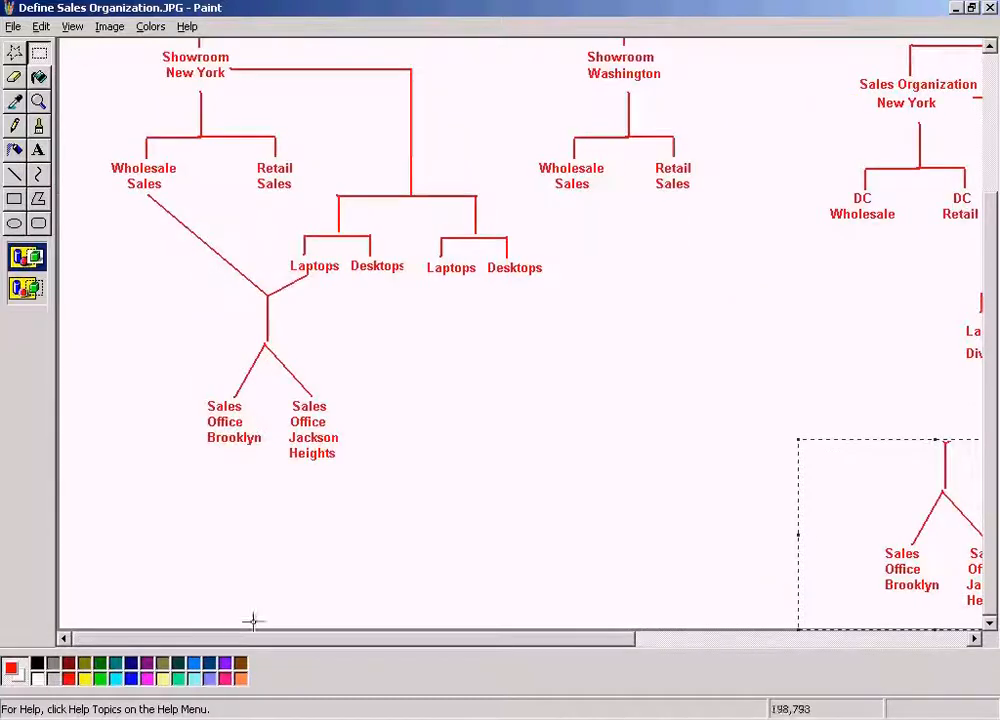
left_click(975, 638)
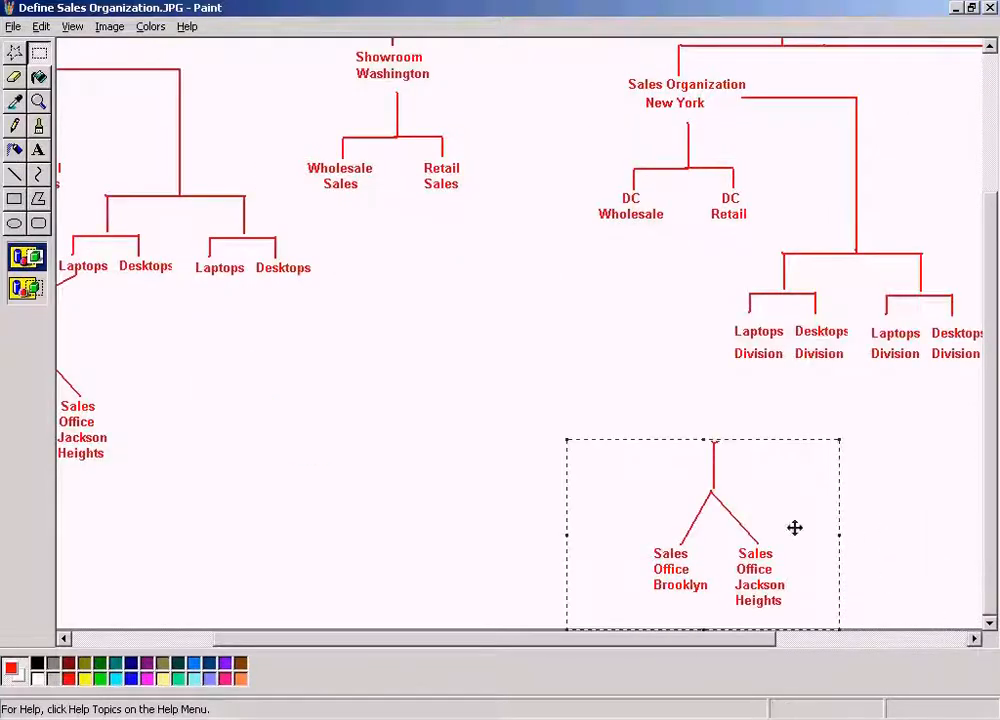
mouse_move(745, 529)
left_mouse_down()
mouse_move(719, 502)
mouse_move(739, 511)
left_mouse_up()
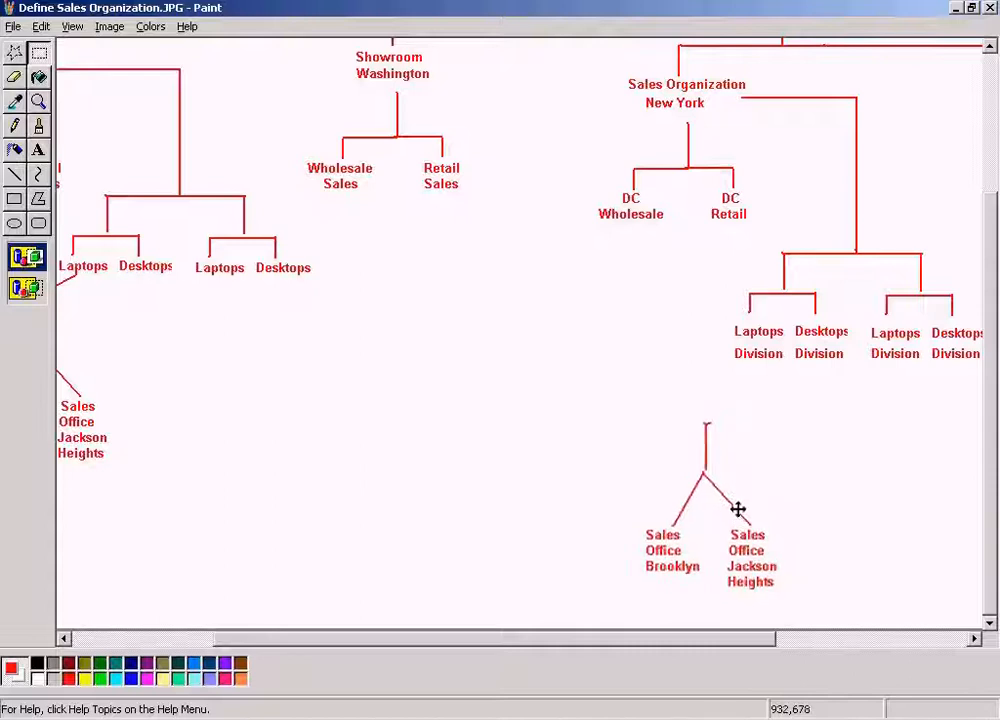
left_click(163, 245)
Draw straight lines from DC Wholesale and from the first Laptops Division to the stem of the copied sales office branch
left_click(15, 175)
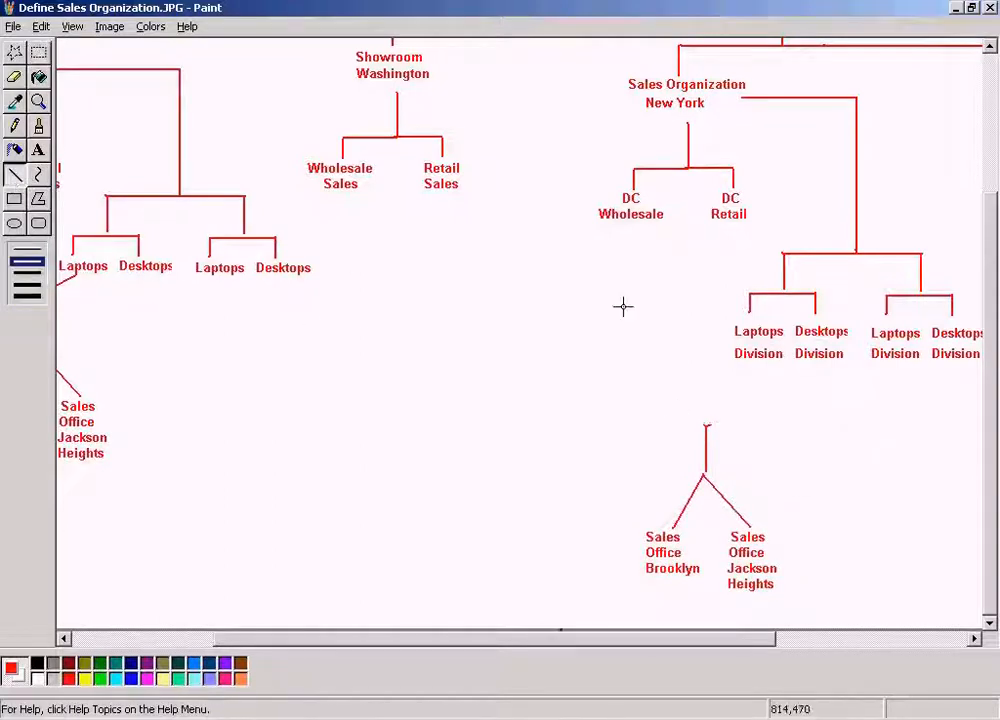
left_click_drag(617, 225, 710, 425)
left_click_drag(743, 366, 707, 422)
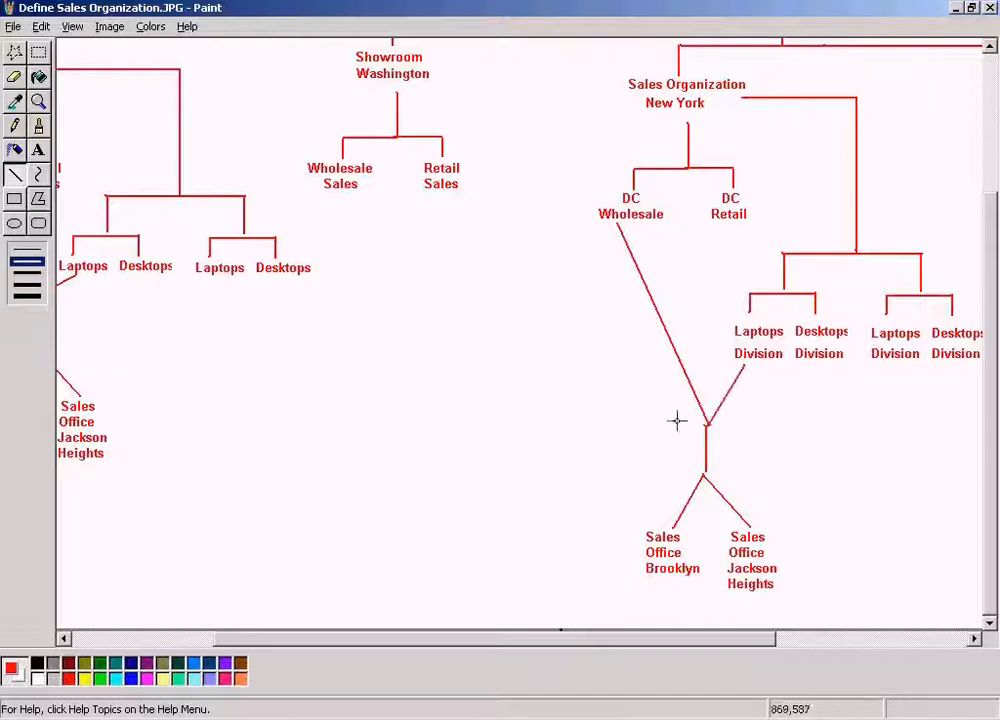
left_click(197, 642)
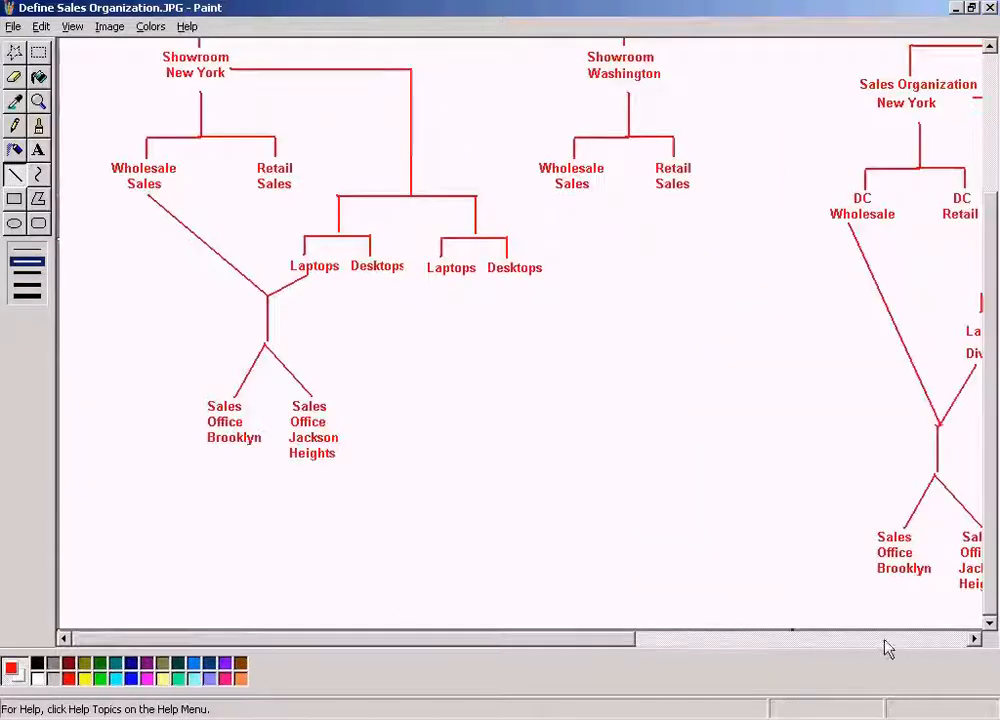
left_click(920, 639)
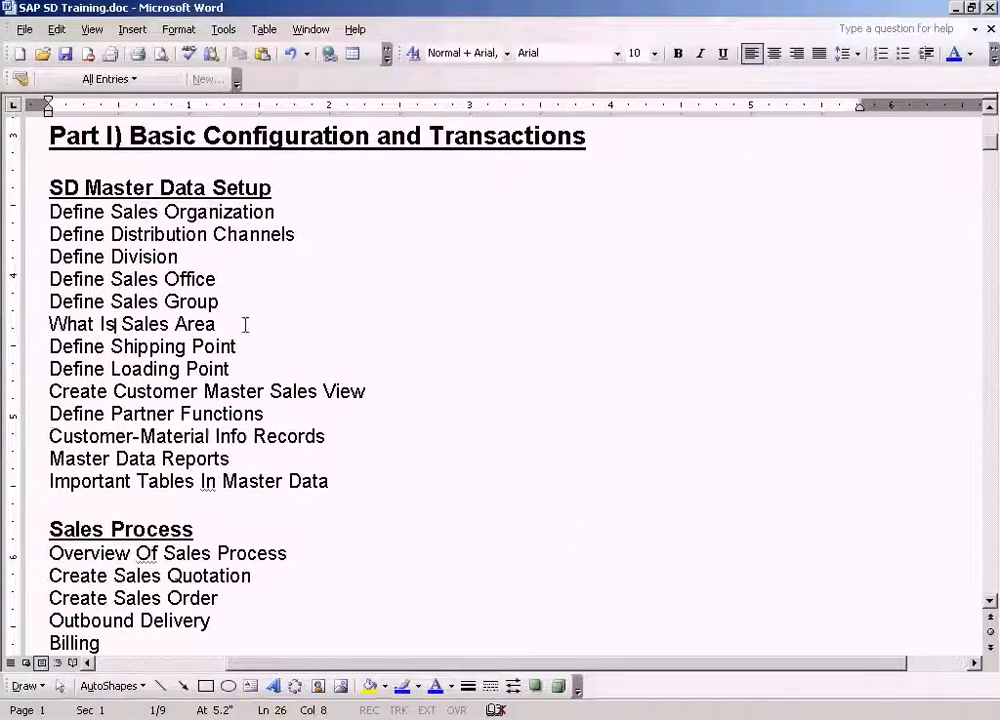
Look up the What Is Sales Area topic in the Word document SAP SD Training.doc
left_click(245, 325)
left_click(249, 346)
left_click(239, 328)
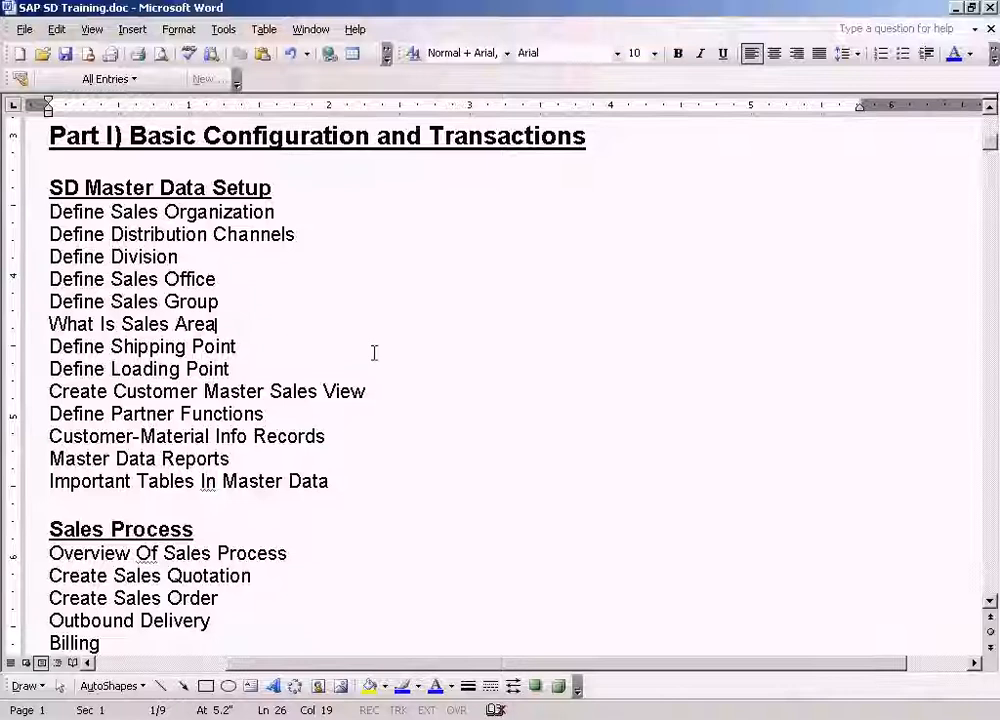
Switch to SAP, leave the sales office to sales area assignments and return to the implementation guide
key("alt+Tab")
left_click(293, 644)
left_click(330, 718)
left_click(341, 693)
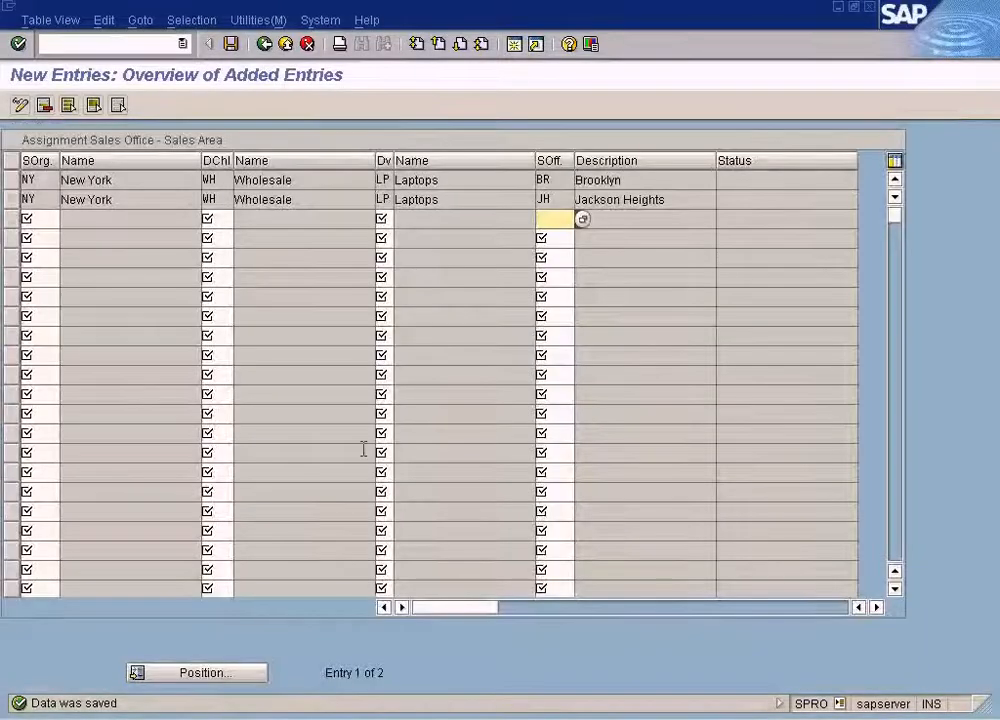
left_click(416, 205)
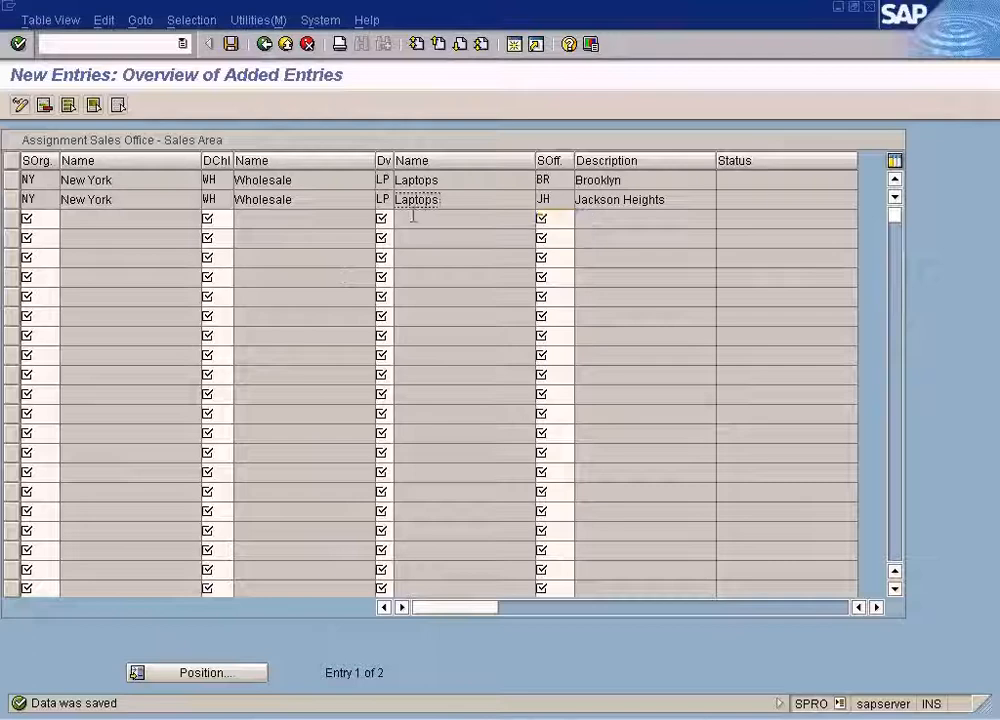
left_click(263, 44)
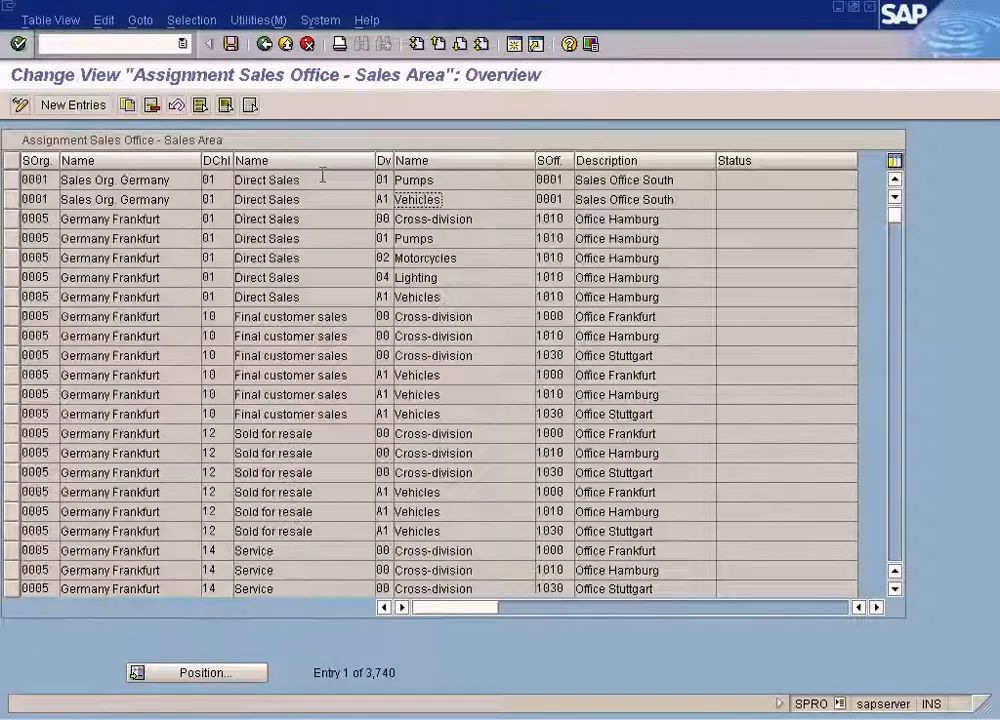
left_click(264, 44)
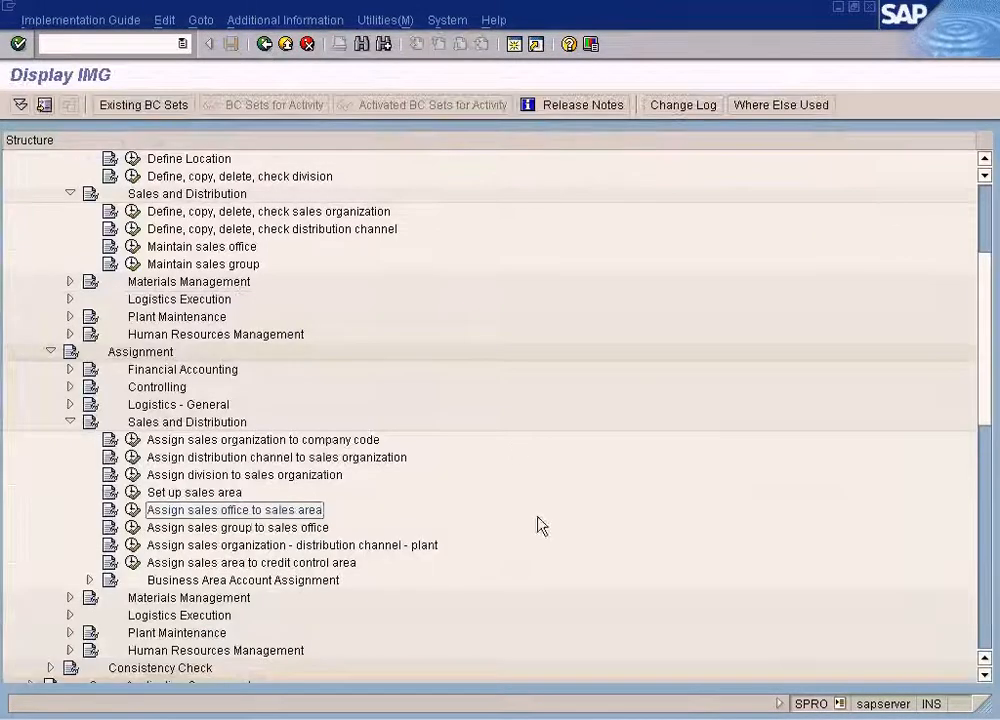
Switch to the Word training outline and review the topics What Is Sales Area, Define Division and Define Sales Group
left_click(418, 712)
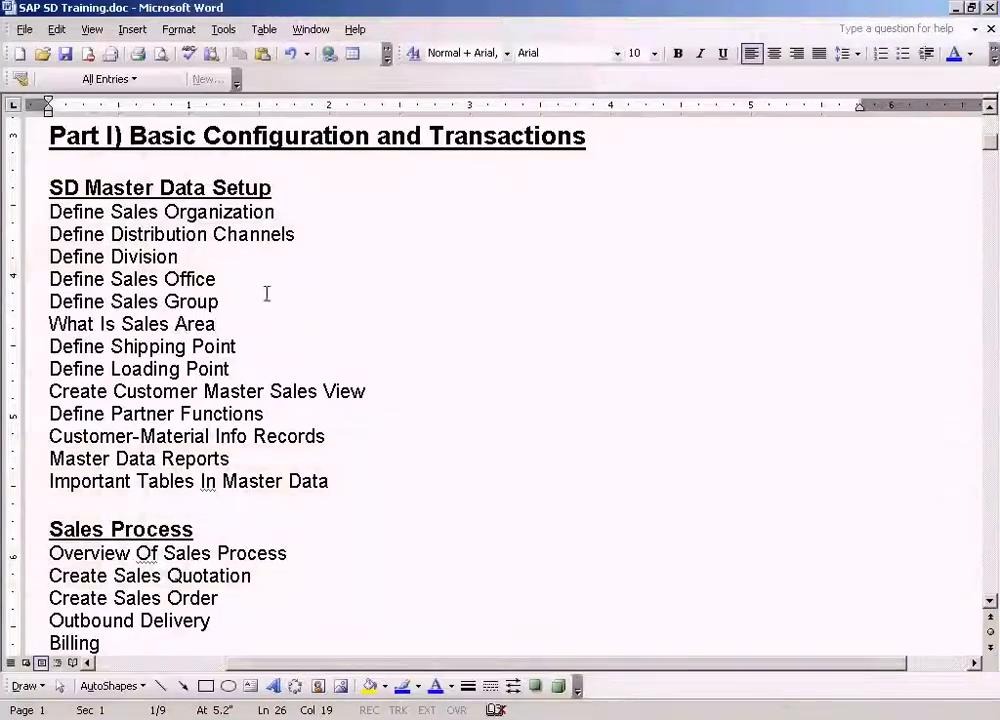
triple_click(239, 322)
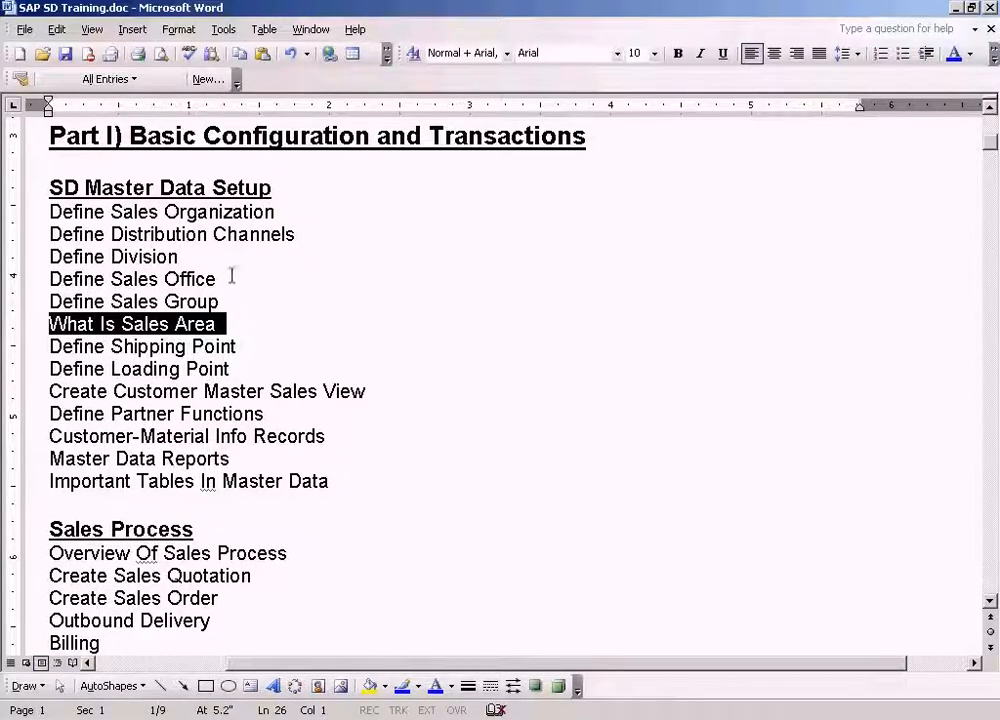
left_click(232, 260)
left_click(232, 300)
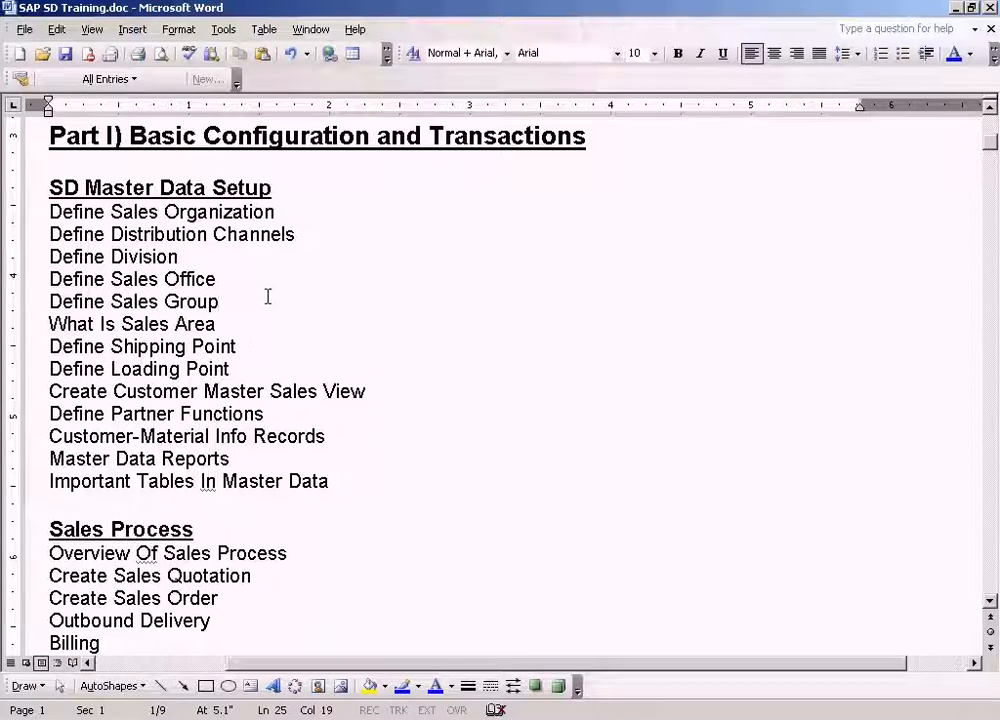